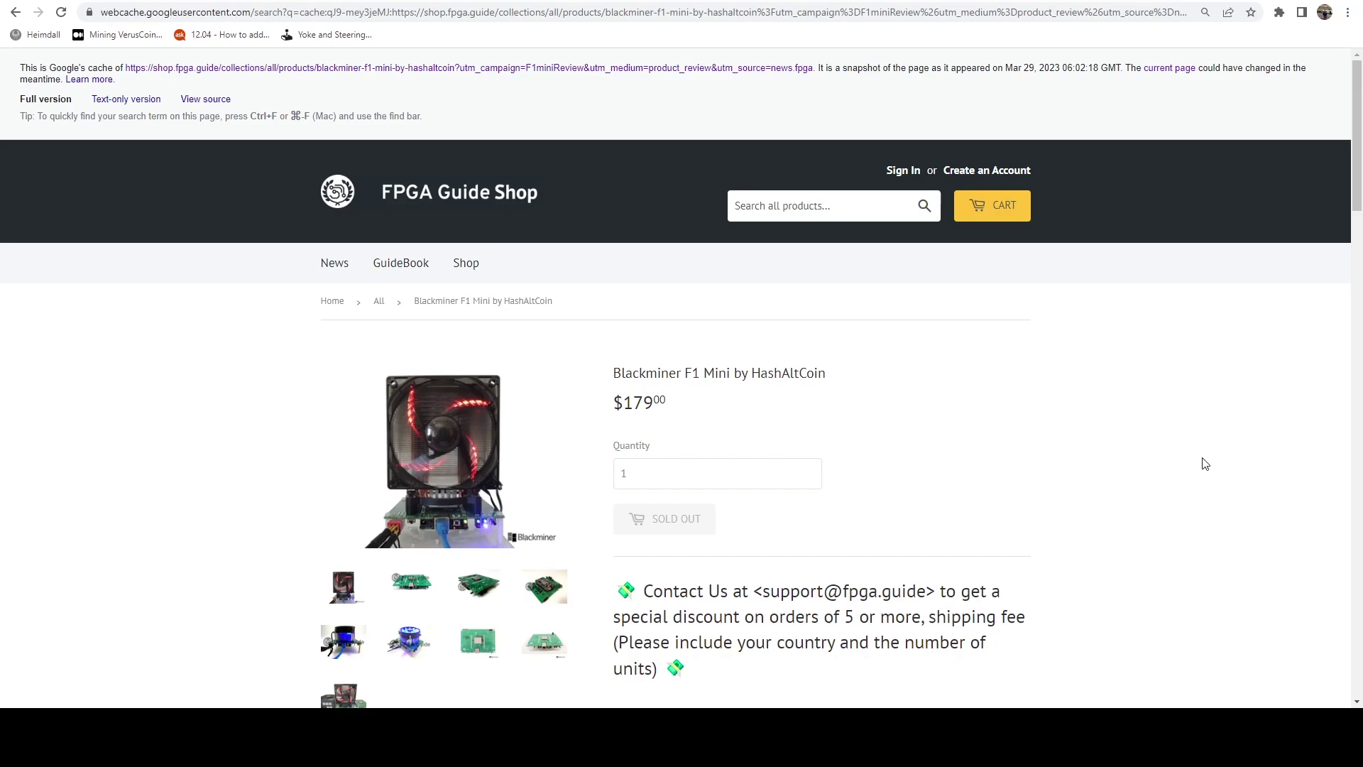
{"action": "scroll", "coordinate": [1204, 469], "scroll_direction": "down", "scroll_amount": 1}
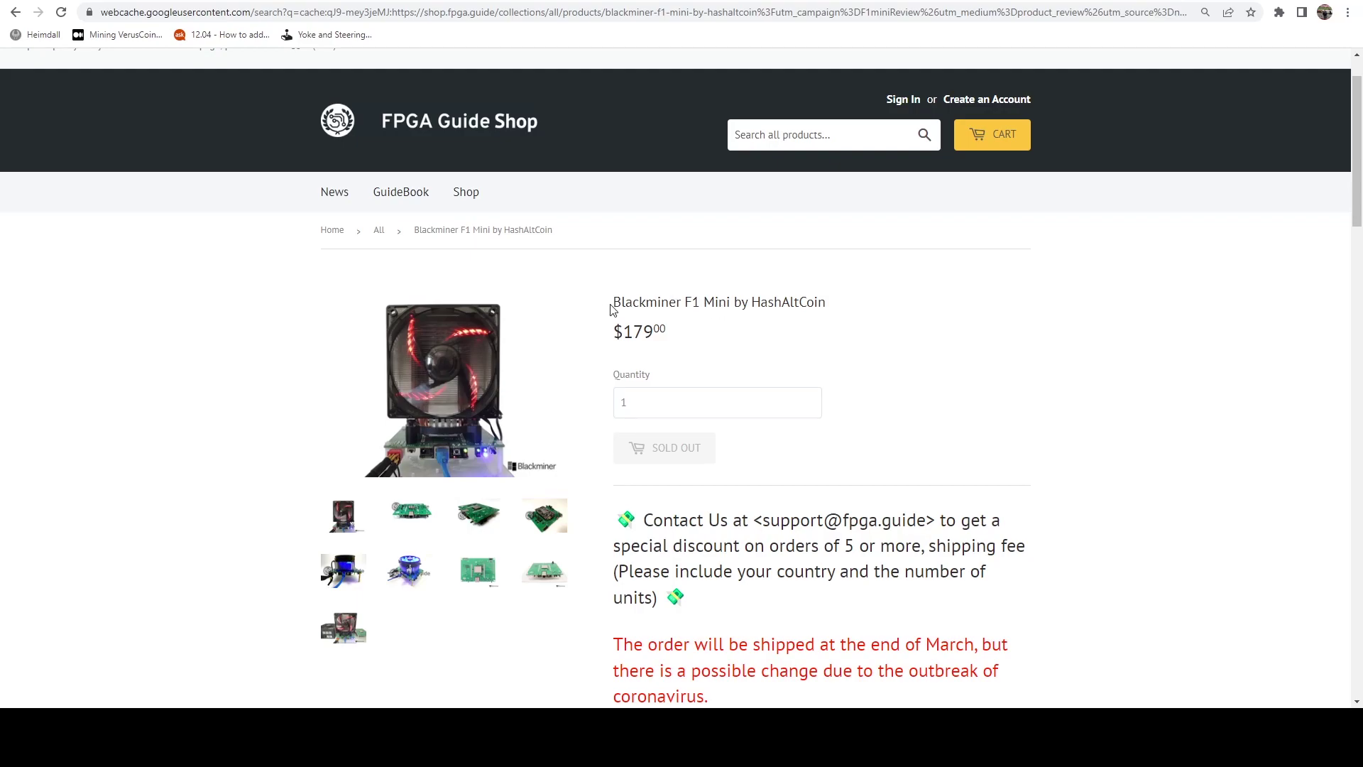
{"action": "left_click_drag", "start_coordinate": [611, 309], "coordinate": [748, 304]}
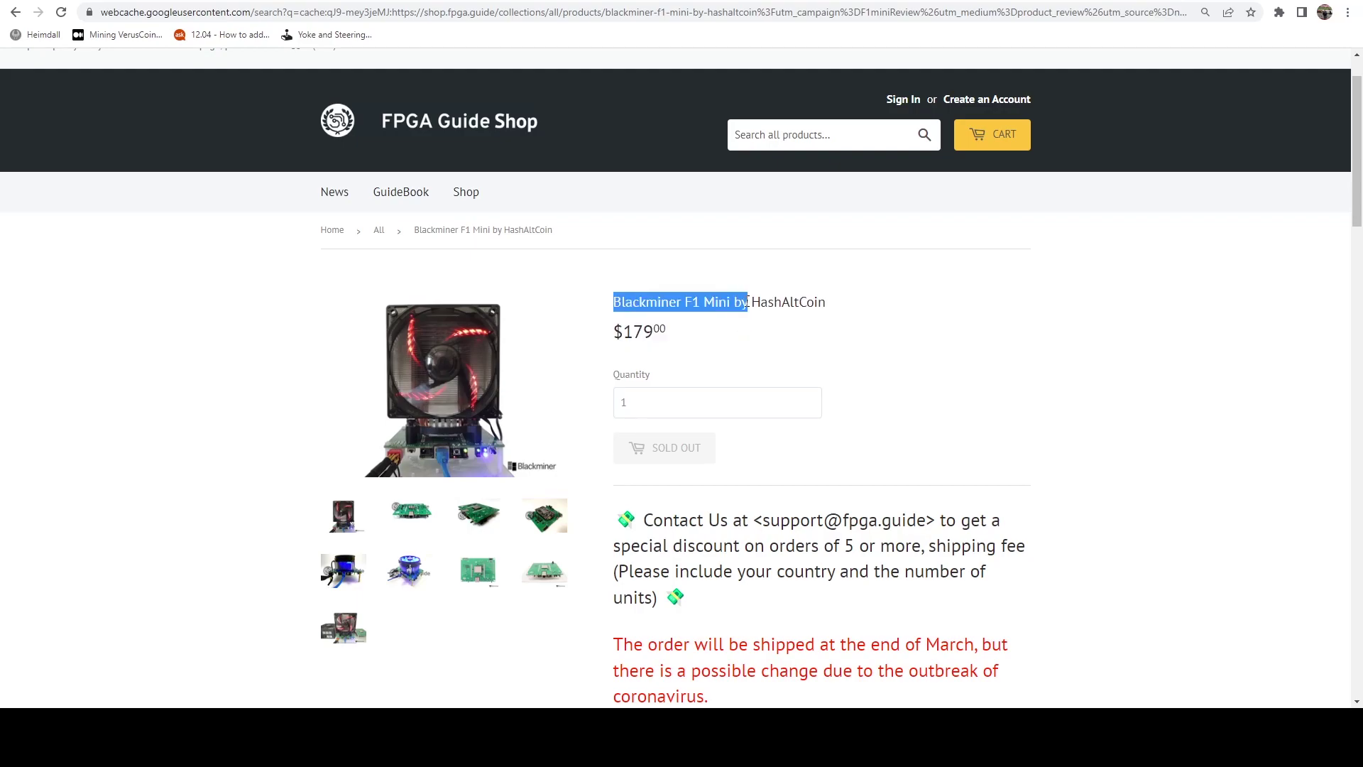
{"action": "left_click", "coordinate": [748, 303]}
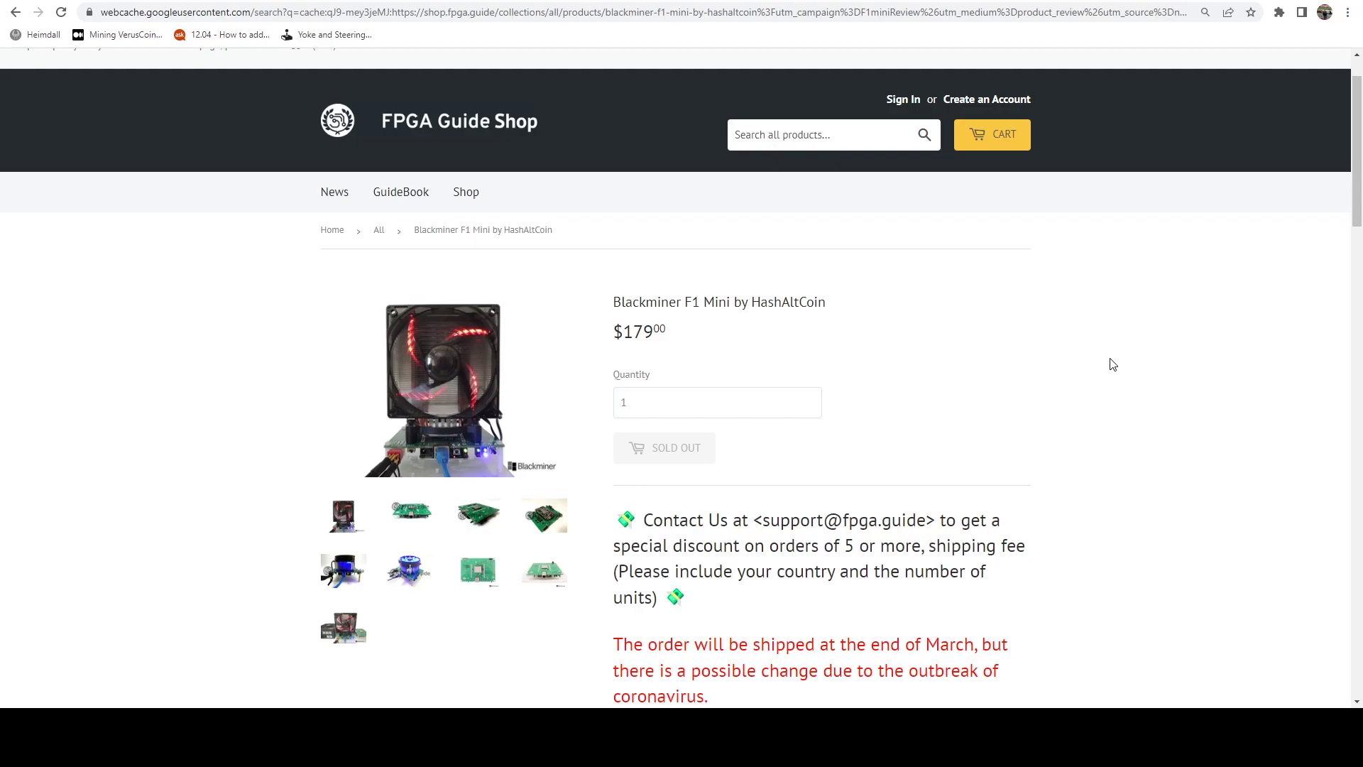
{"action": "scroll", "coordinate": [1088, 449], "scroll_direction": "down", "scroll_amount": 2}
{"action": "scroll", "coordinate": [1087, 448], "scroll_direction": "down", "scroll_amount": 1}
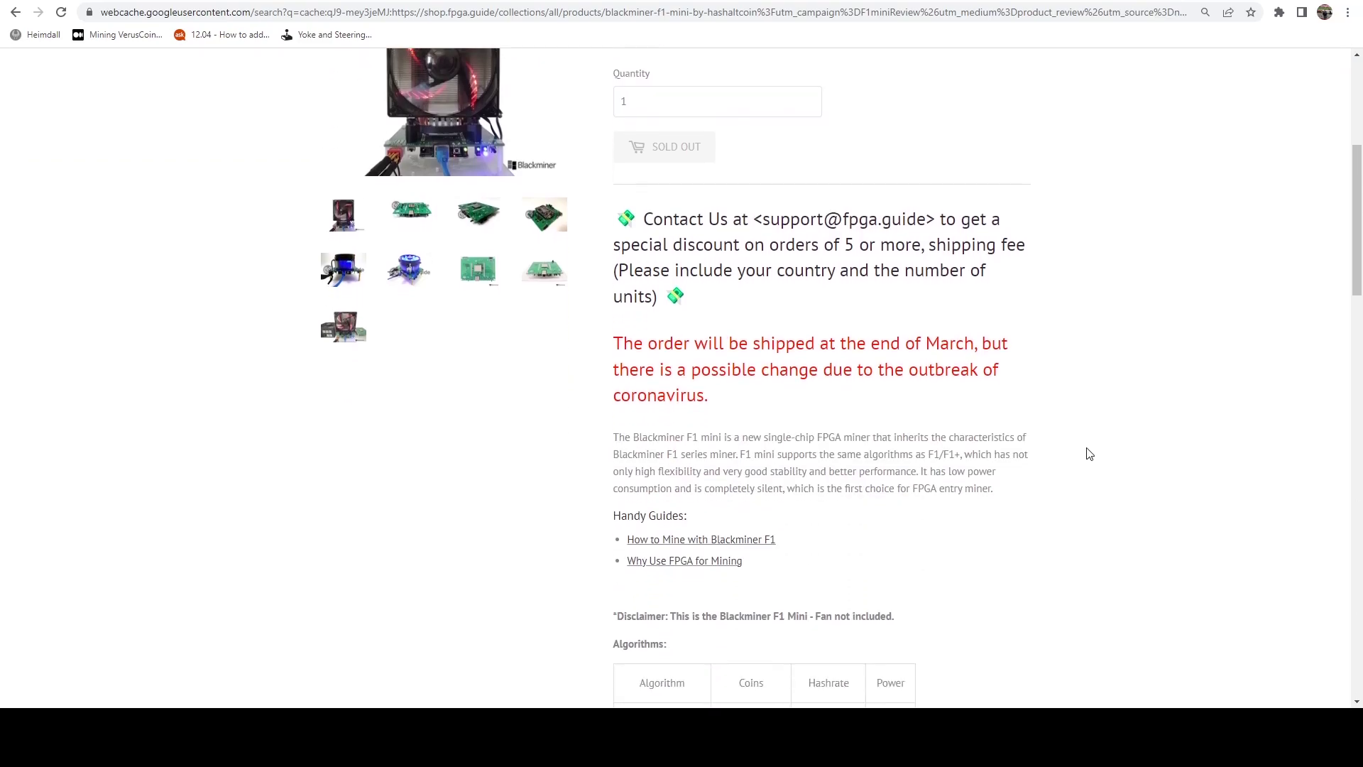
{"action": "scroll", "coordinate": [1088, 449], "scroll_direction": "down", "scroll_amount": 1}
{"action": "scroll", "coordinate": [1088, 449], "scroll_direction": "down", "scroll_amount": 1}
{"action": "scroll", "coordinate": [1087, 448], "scroll_direction": "down", "scroll_amount": 1}
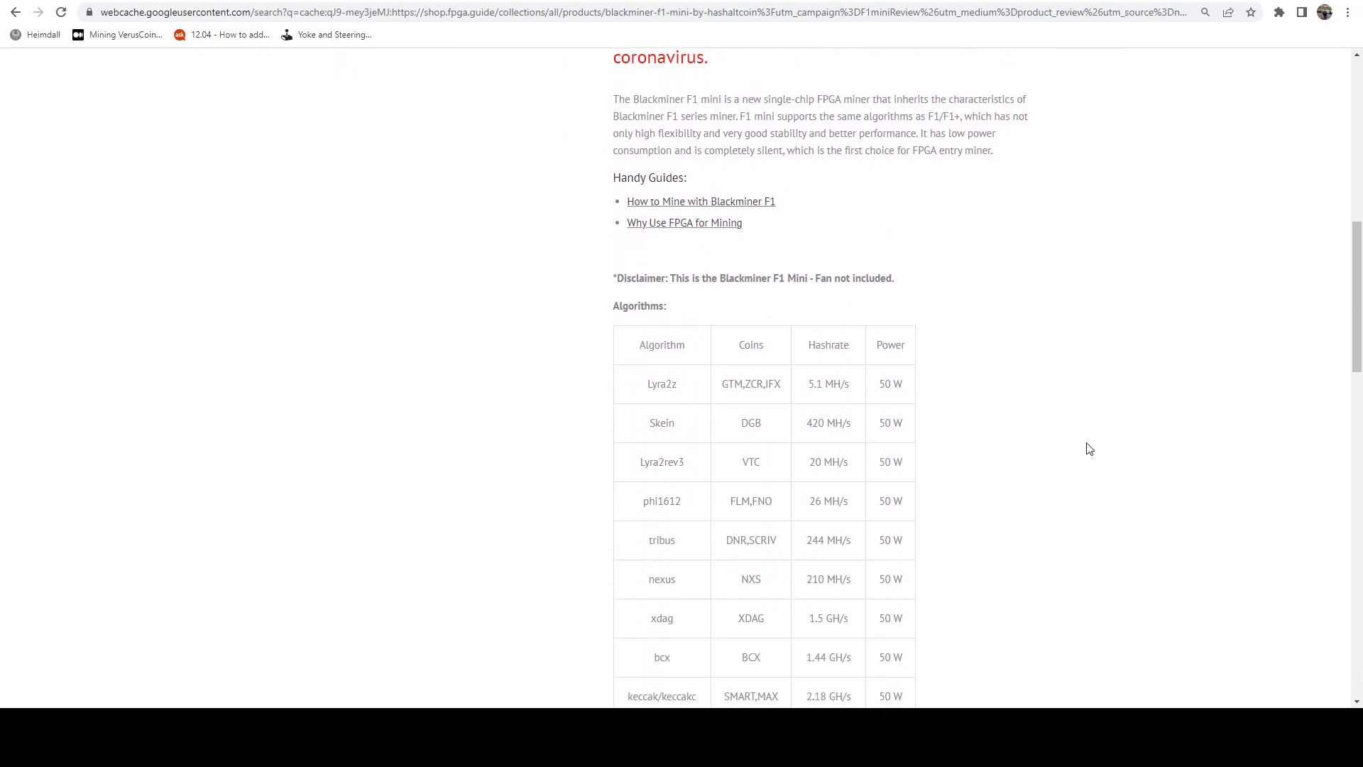
{"action": "scroll", "coordinate": [1088, 448], "scroll_direction": "down", "scroll_amount": 1}
{"action": "scroll", "coordinate": [1088, 449], "scroll_direction": "down", "scroll_amount": 2}
{"action": "scroll", "coordinate": [1090, 444], "scroll_direction": "down", "scroll_amount": 1}
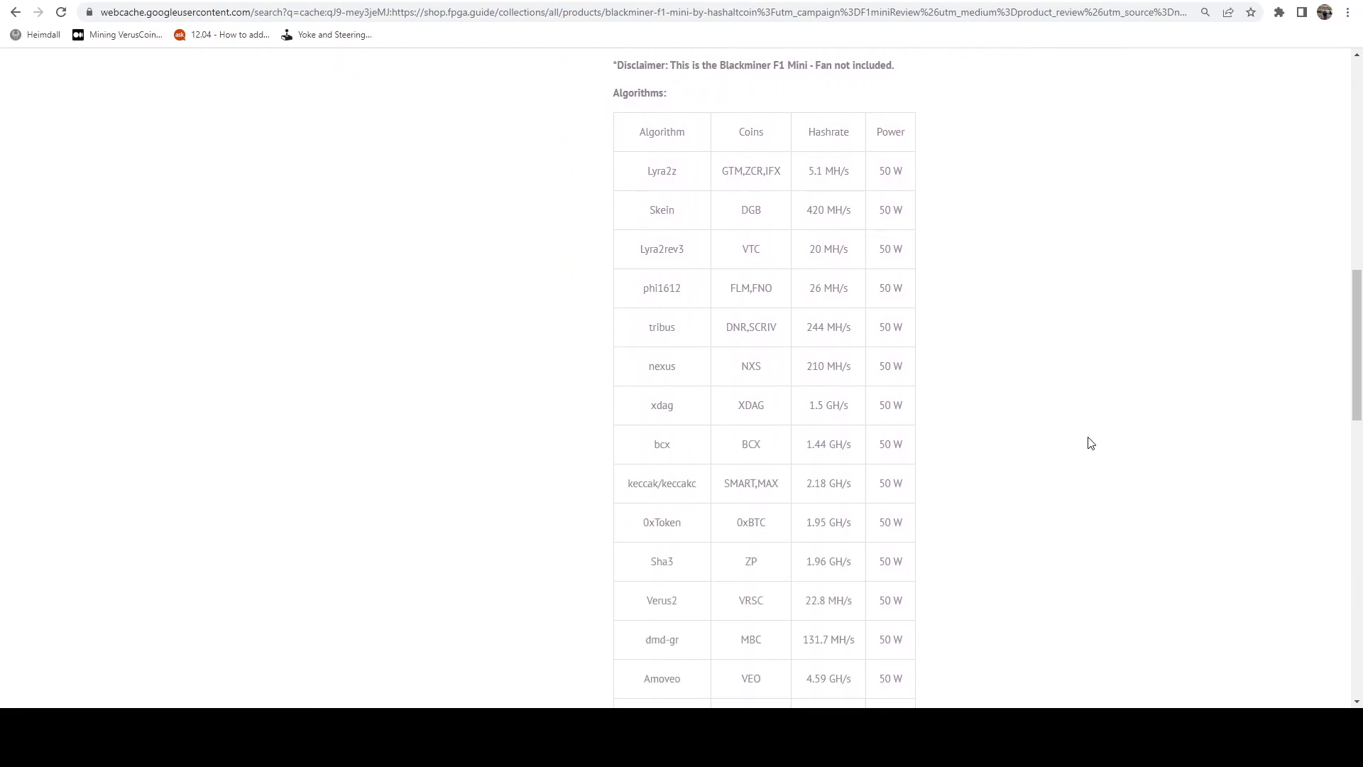
{"action": "scroll", "coordinate": [1084, 439], "scroll_direction": "down", "scroll_amount": 1}
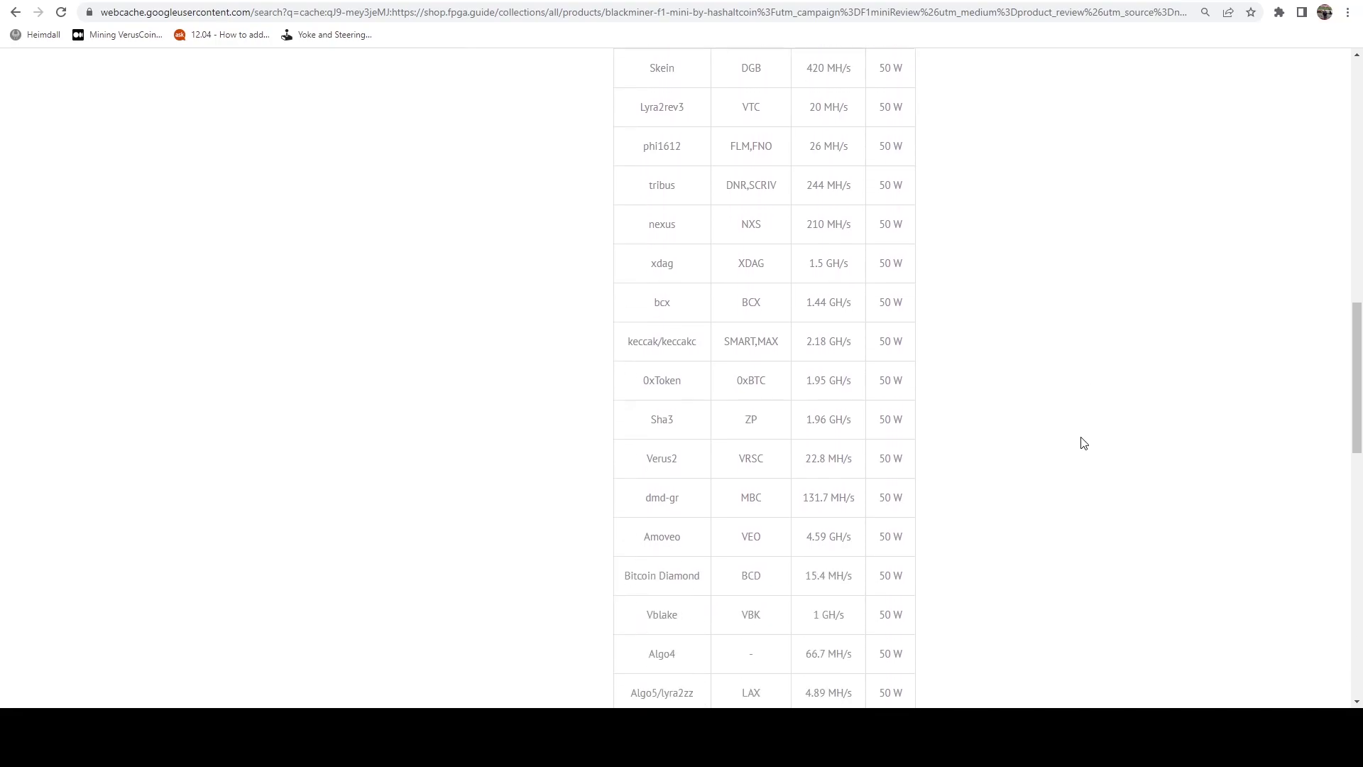
{"action": "scroll", "coordinate": [1079, 441], "scroll_direction": "down", "scroll_amount": 1}
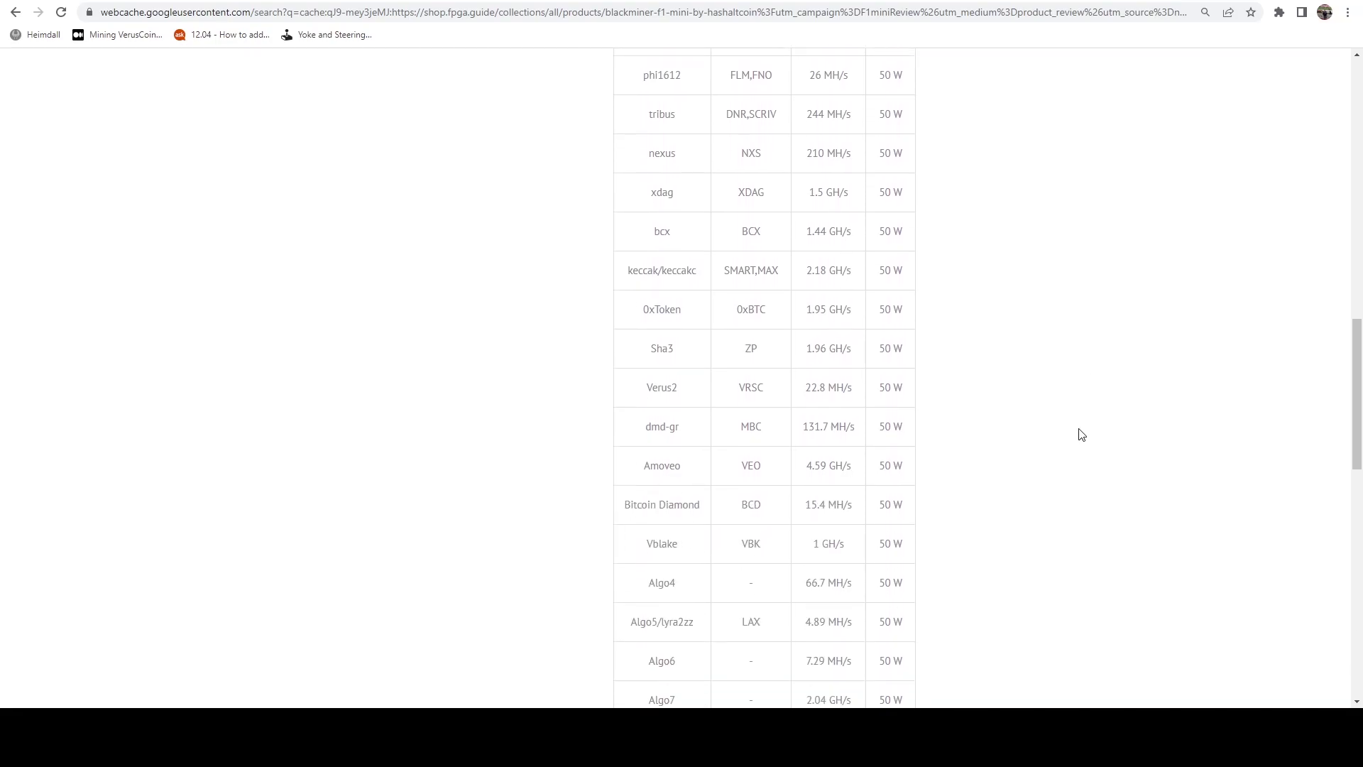
{"action": "scroll", "coordinate": [1078, 437], "scroll_direction": "down", "scroll_amount": 1}
{"action": "scroll", "coordinate": [1076, 435], "scroll_direction": "down", "scroll_amount": 1}
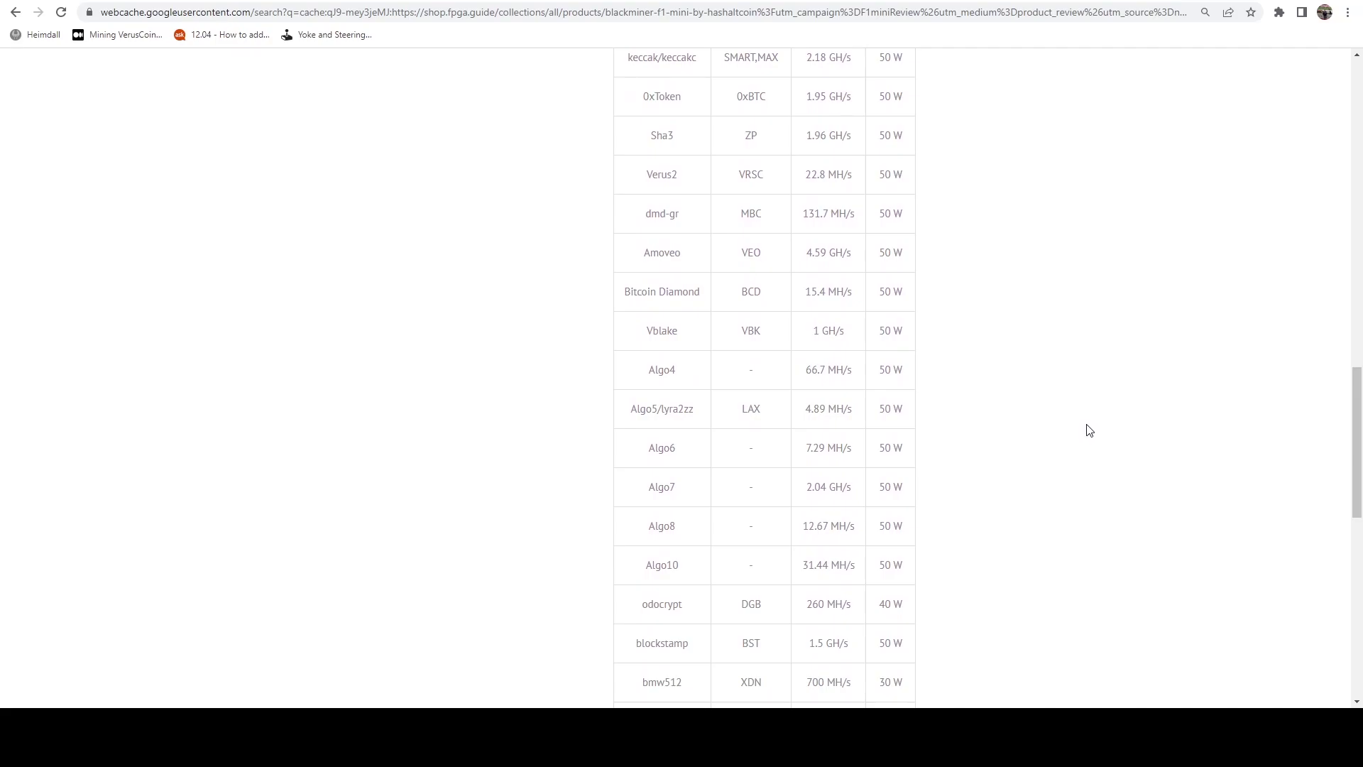
{"action": "scroll", "coordinate": [1087, 429], "scroll_direction": "down", "scroll_amount": 2}
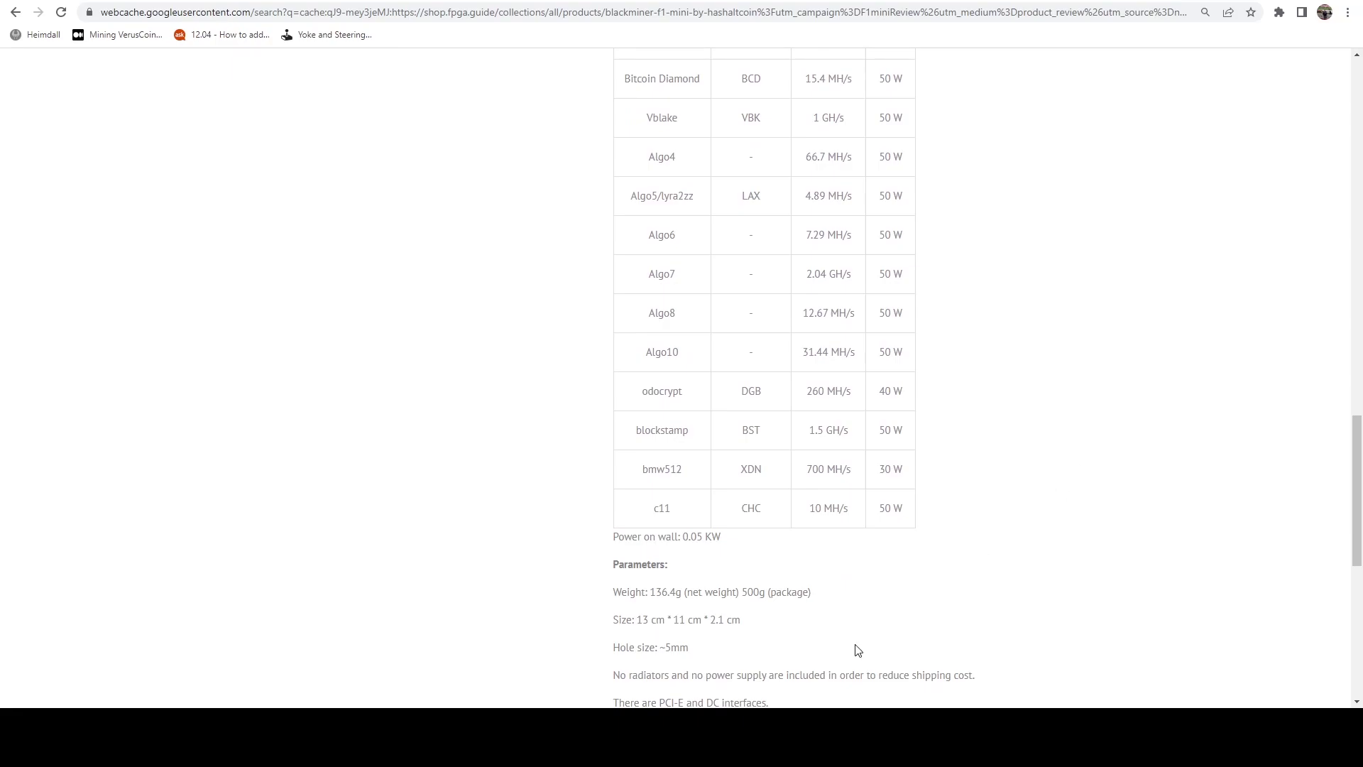
{"action": "scroll", "coordinate": [856, 650], "scroll_direction": "up", "scroll_amount": 1}
{"action": "scroll", "coordinate": [1062, 525], "scroll_direction": "up", "scroll_amount": 4}
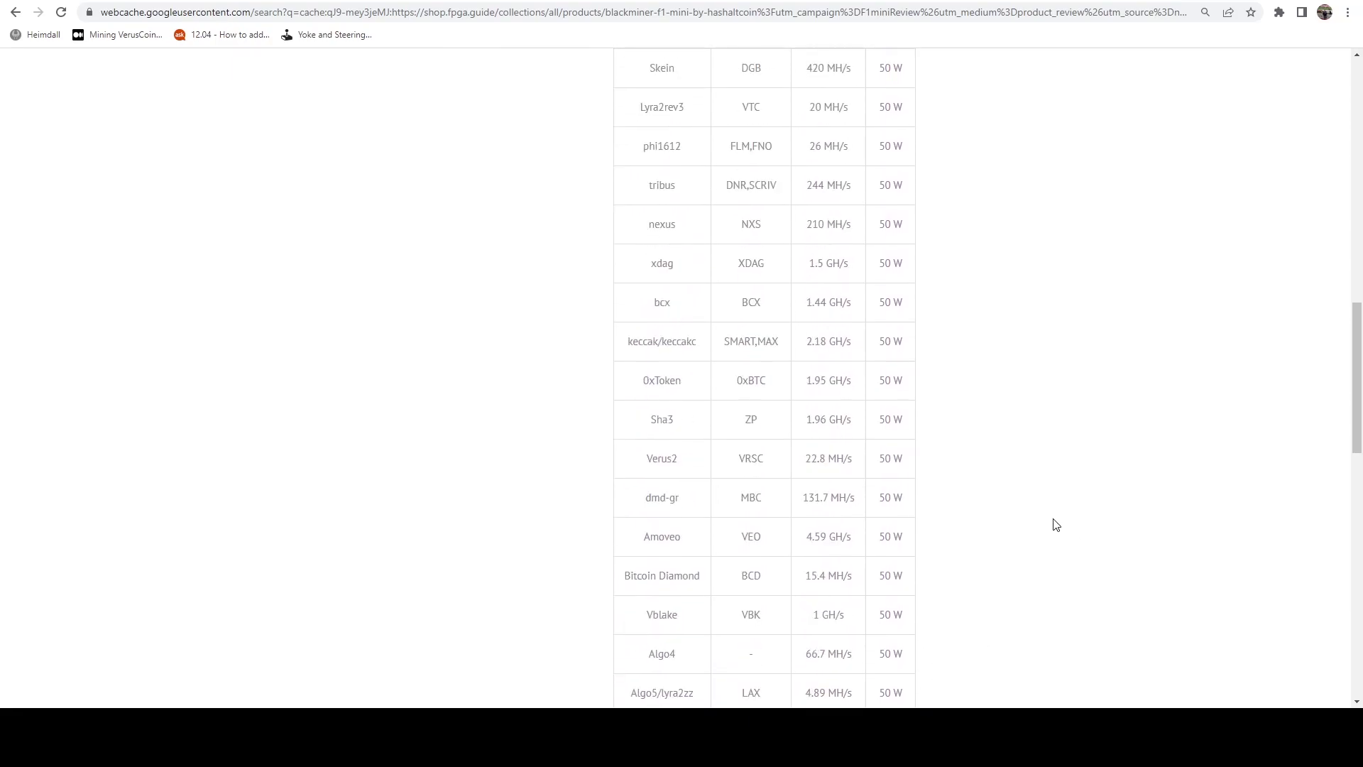
{"action": "scroll", "coordinate": [1055, 523], "scroll_direction": "up", "scroll_amount": 4}
{"action": "scroll", "coordinate": [1051, 512], "scroll_direction": "up", "scroll_amount": 2}
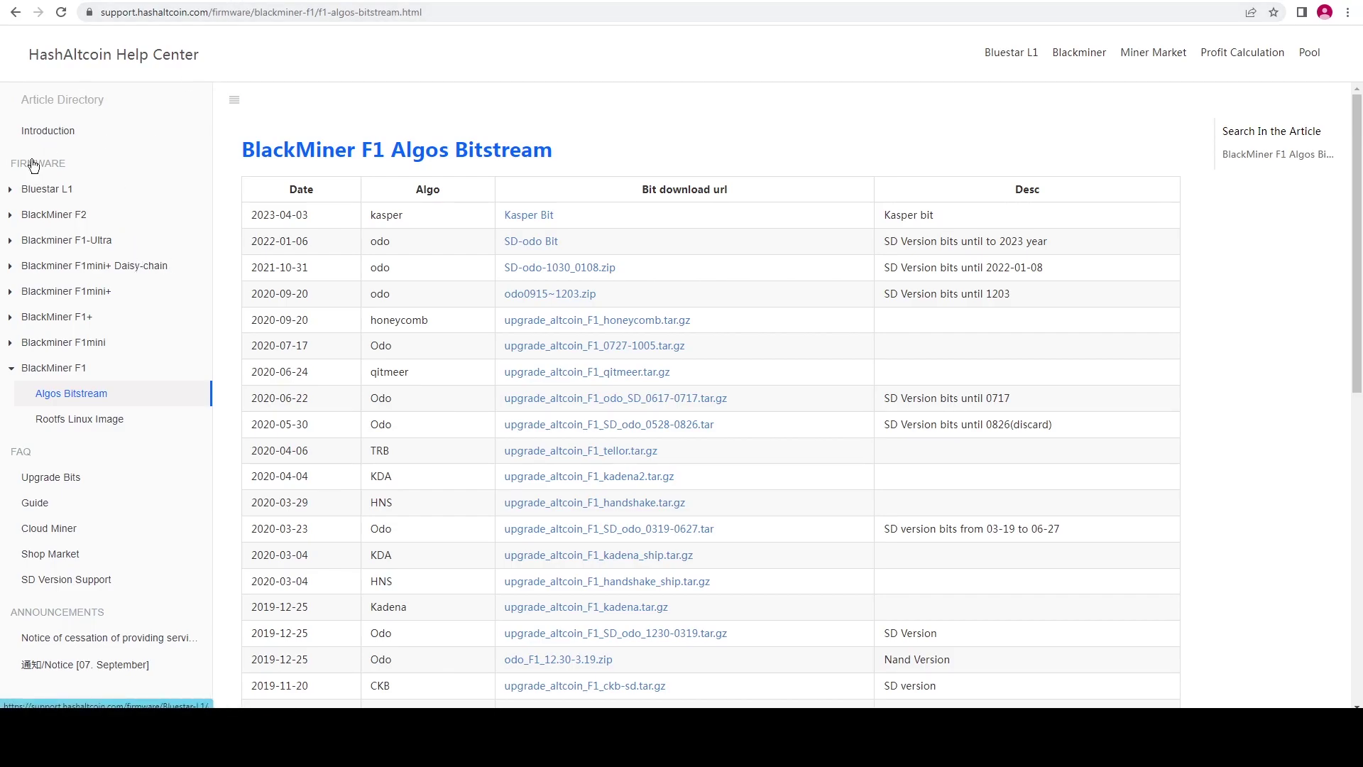
- Collapse the BlackMiner F1 article group in the Help Center sidebar
{"action": "left_click", "coordinate": [15, 369]}
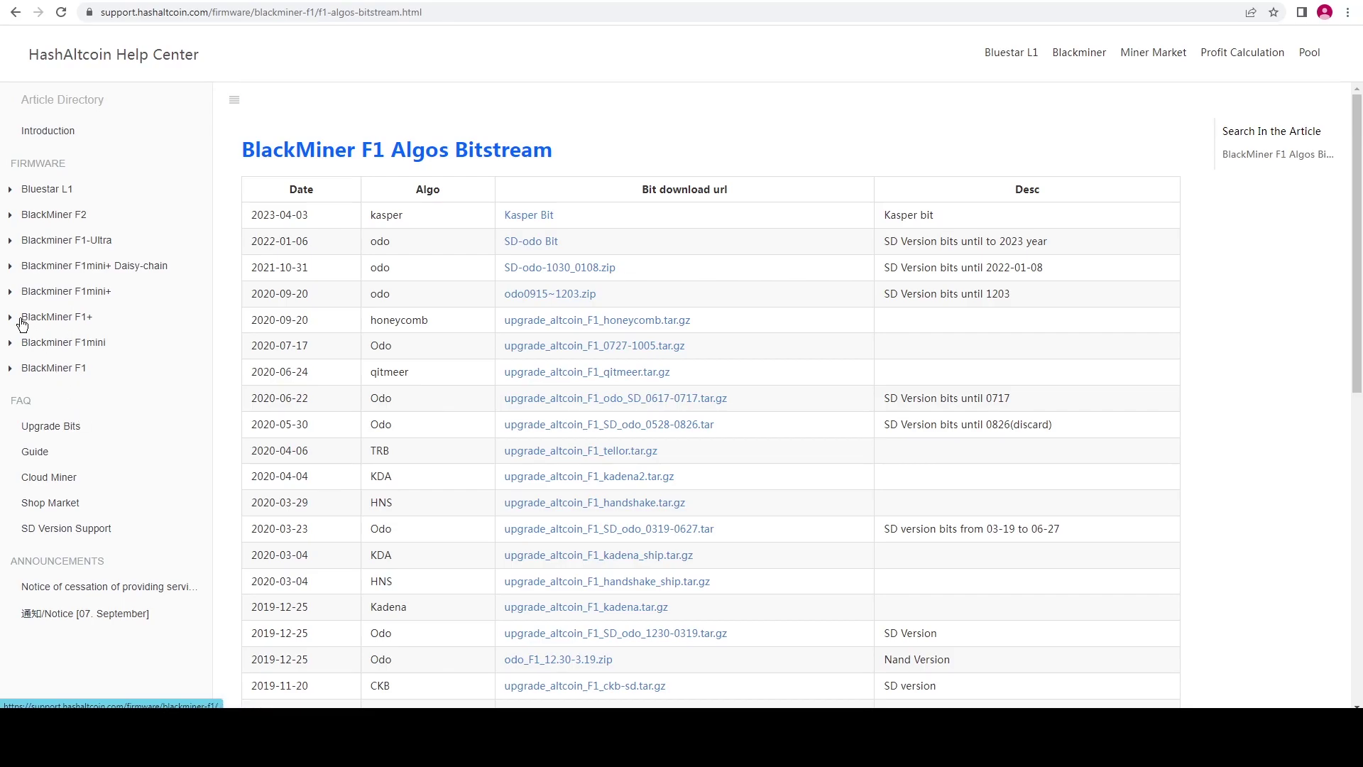
- Open the Blackminer F1mini Rootfs Linux Image article and mark its newest date, 2020-06-24
{"action": "left_click", "coordinate": [13, 347]}
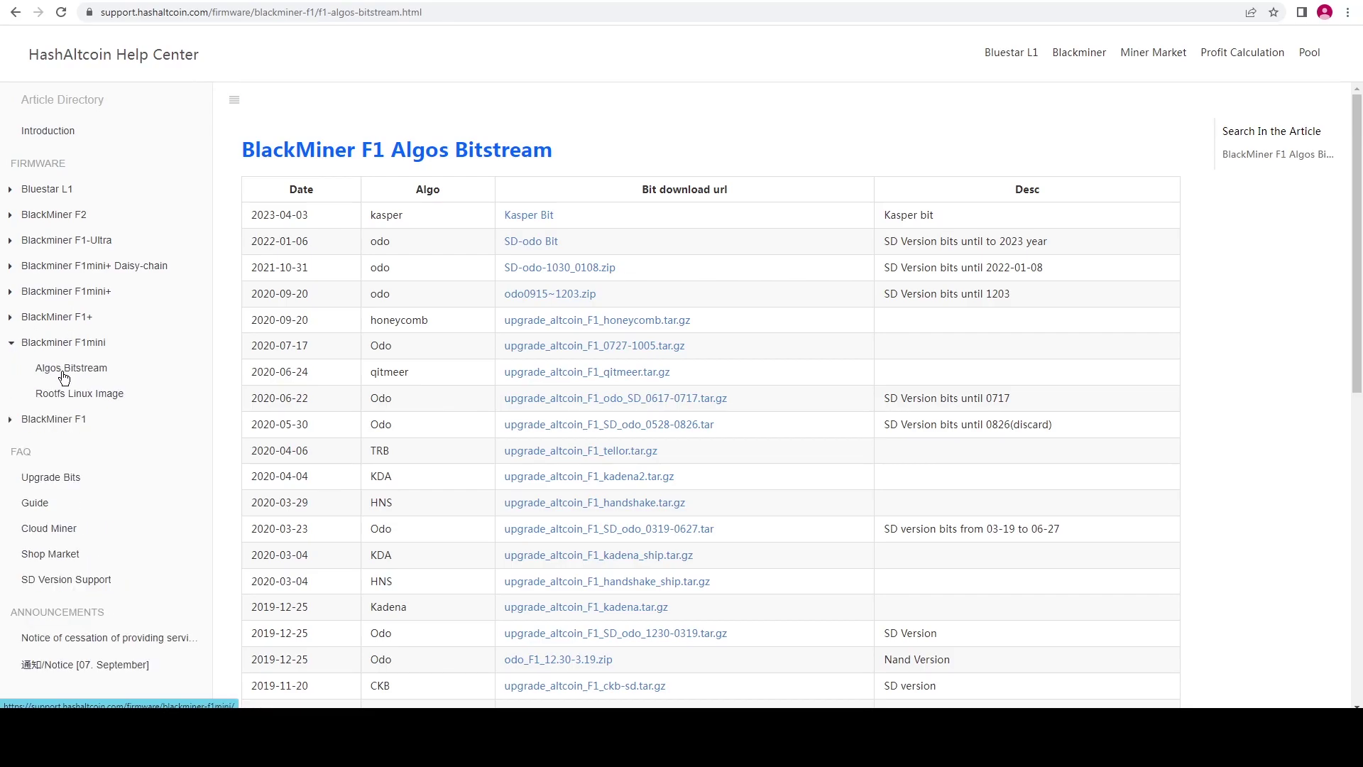
{"action": "left_click", "coordinate": [86, 406]}
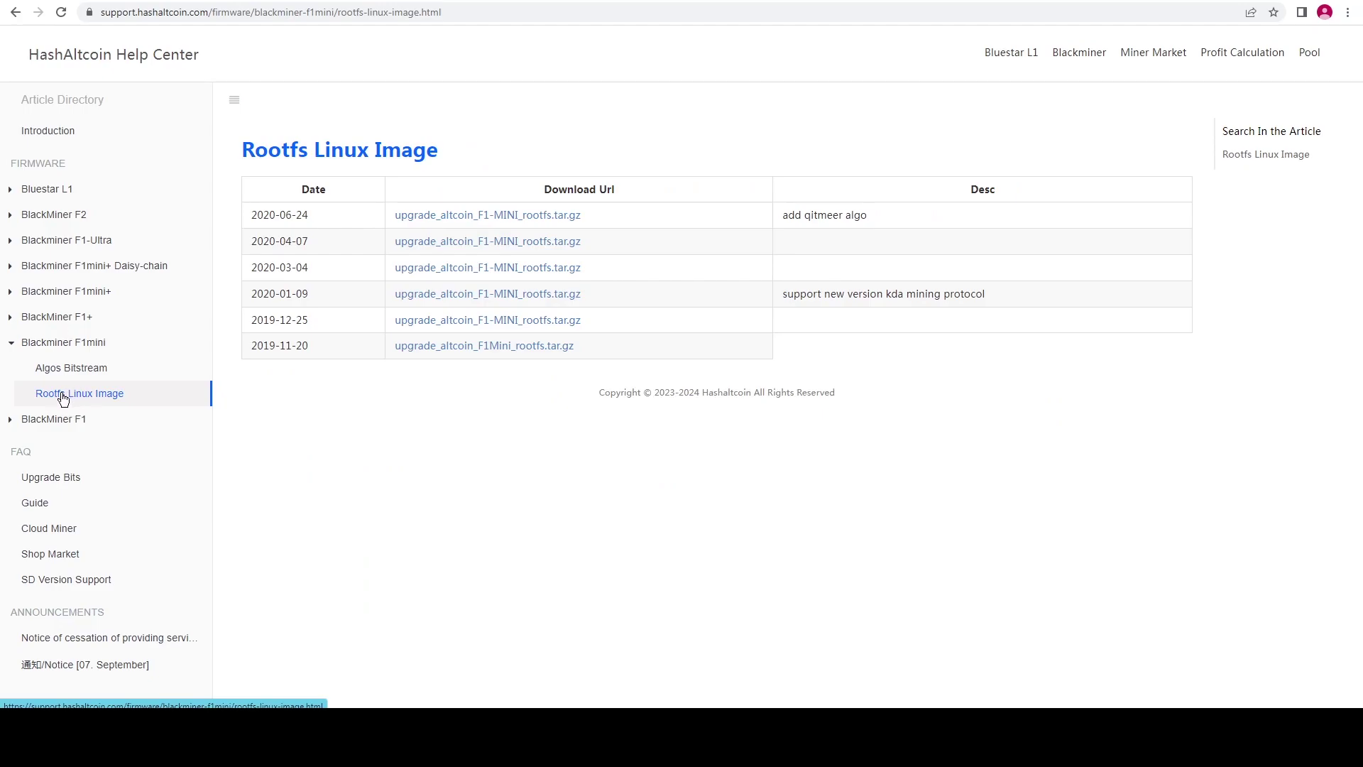
{"action": "left_click_drag", "start_coordinate": [313, 214], "coordinate": [253, 215]}
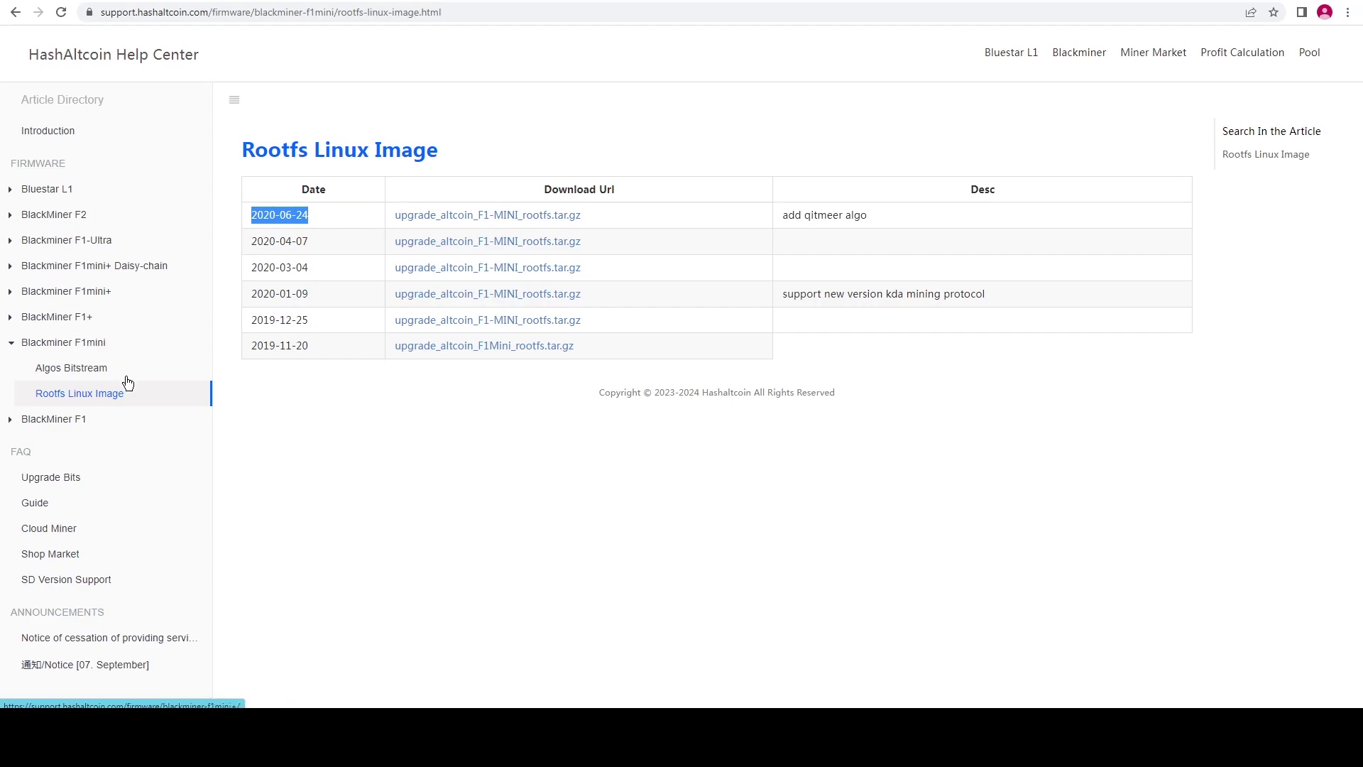
- In the BlackMiner F1 Rootfs Linux Image article, mark the 2023-04-04 'add kasper algo' release
{"action": "left_click", "coordinate": [17, 427]}
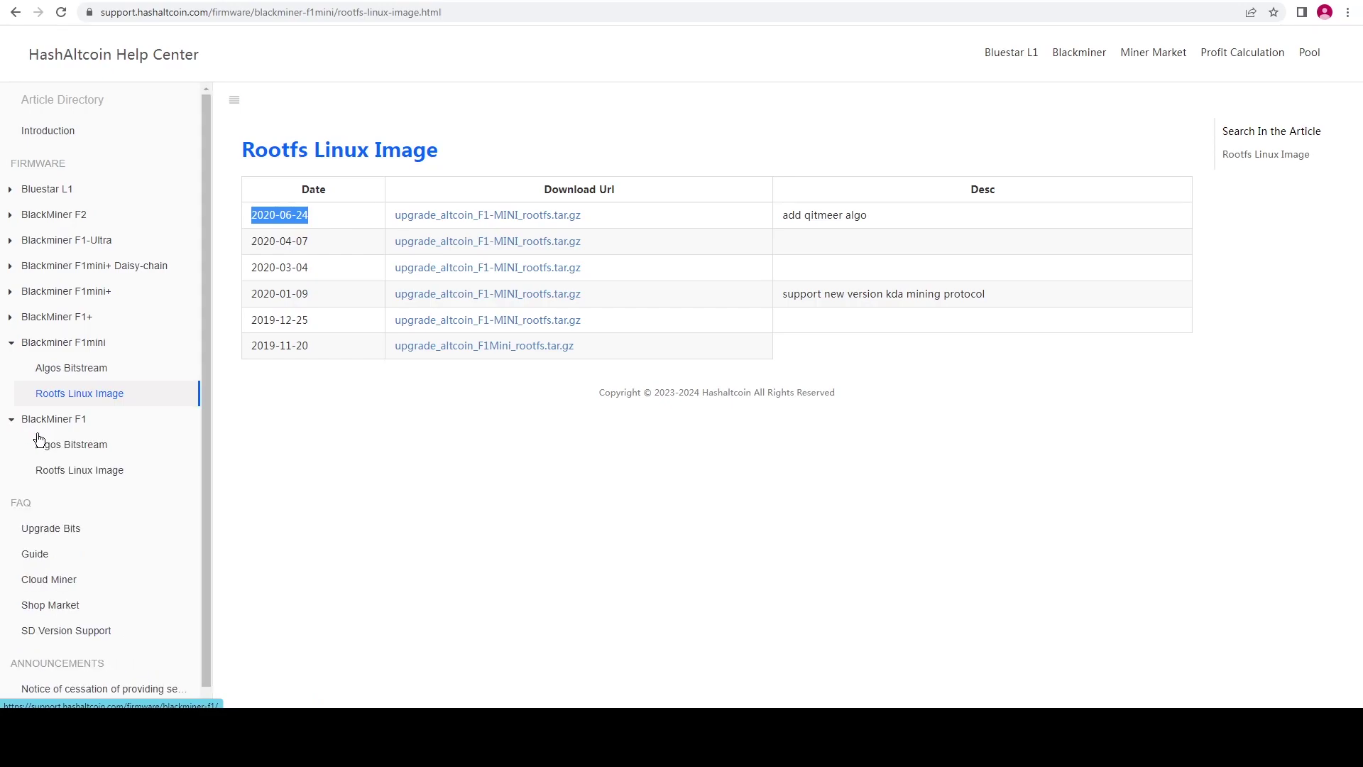
{"action": "left_click", "coordinate": [77, 469]}
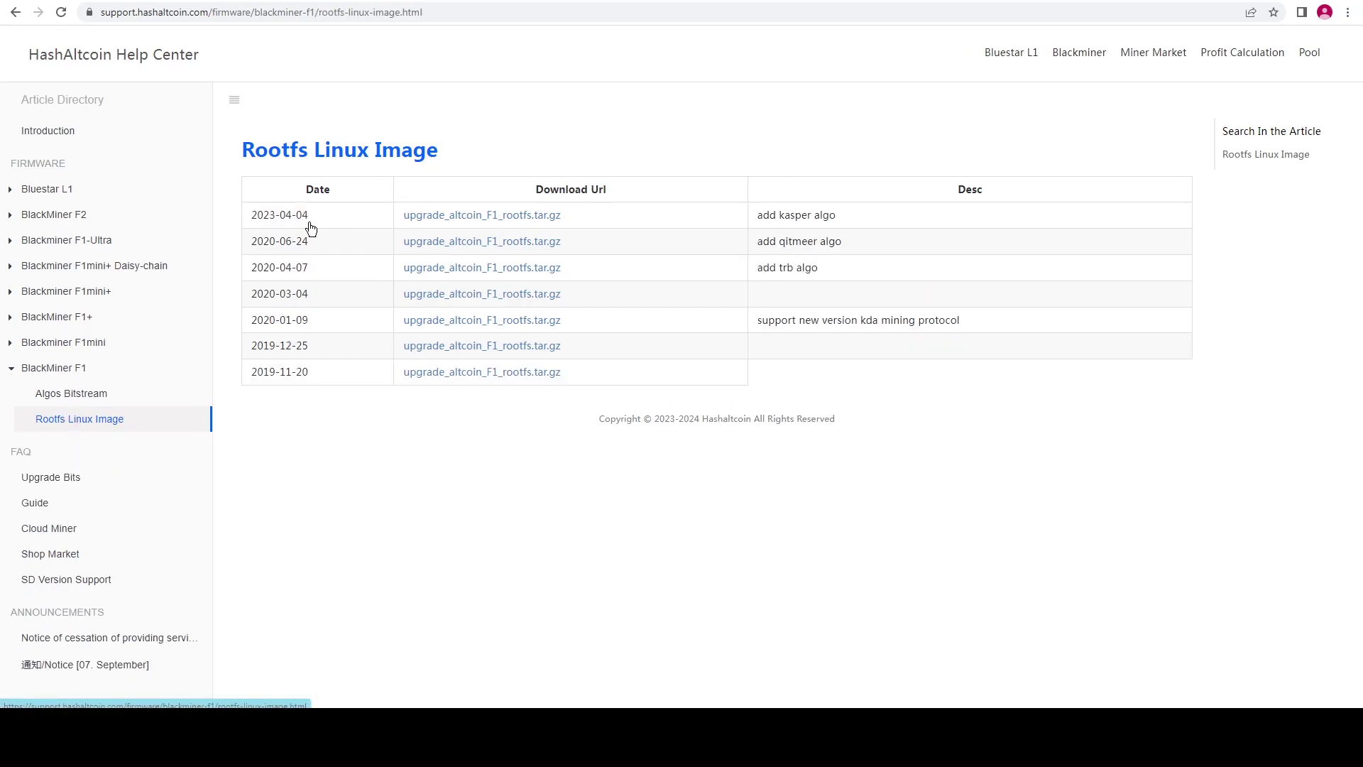
{"action": "left_click_drag", "start_coordinate": [310, 218], "coordinate": [252, 224]}
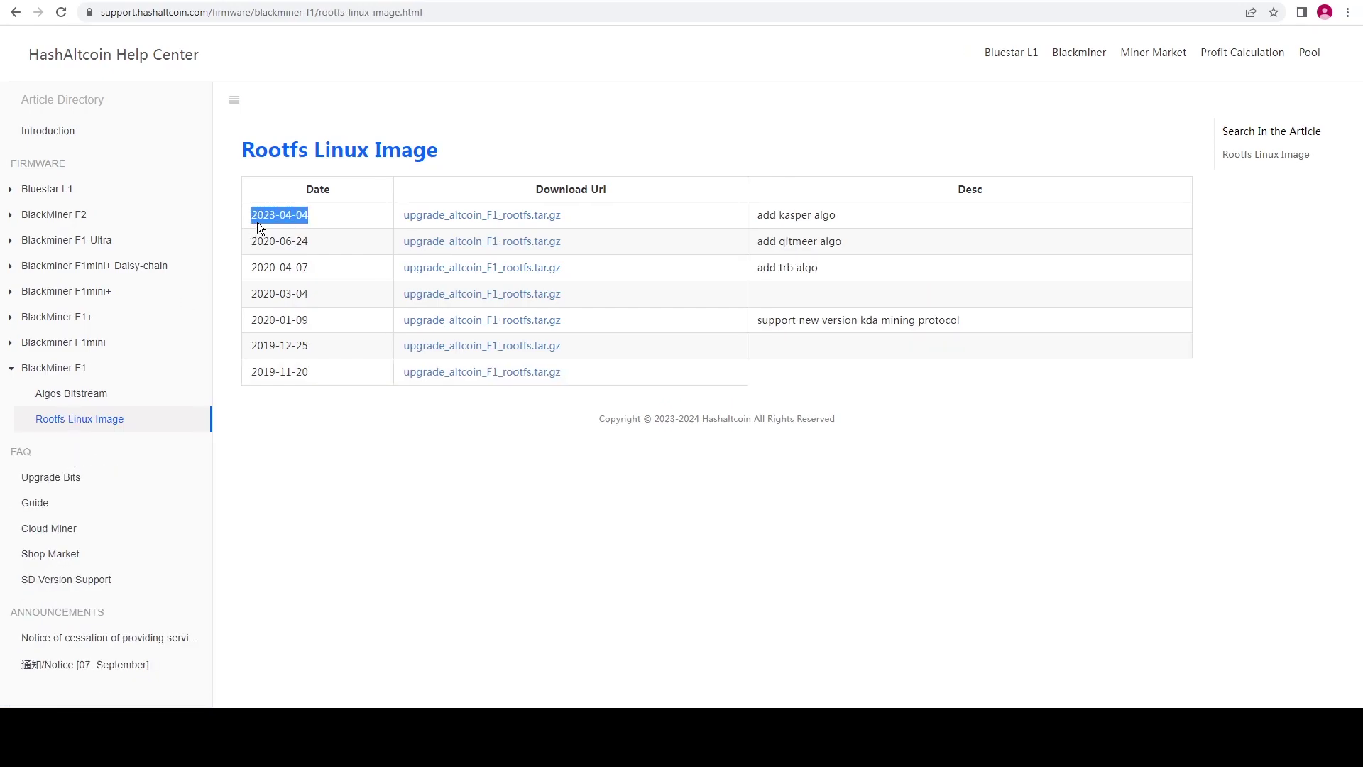
{"action": "left_click_drag", "start_coordinate": [268, 223], "coordinate": [251, 209]}
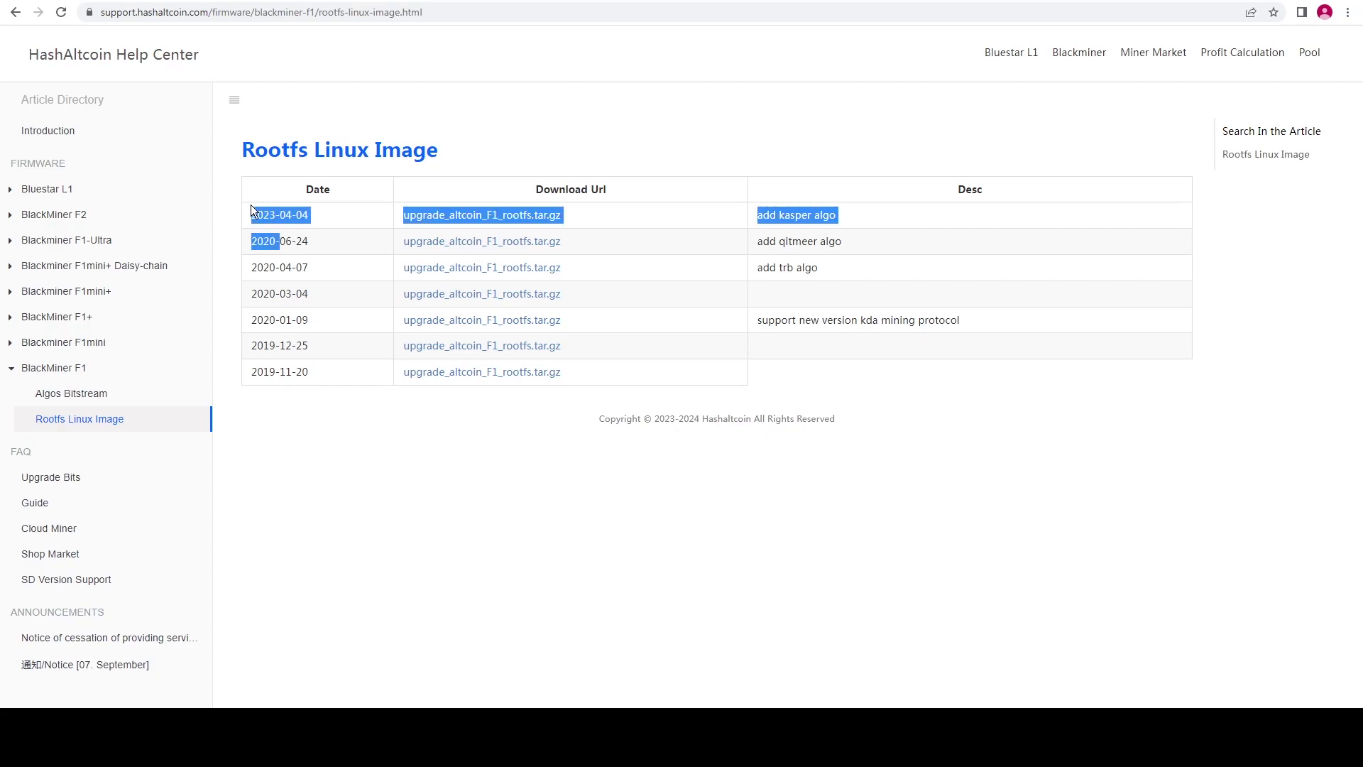
{"action": "left_click", "coordinate": [322, 241]}
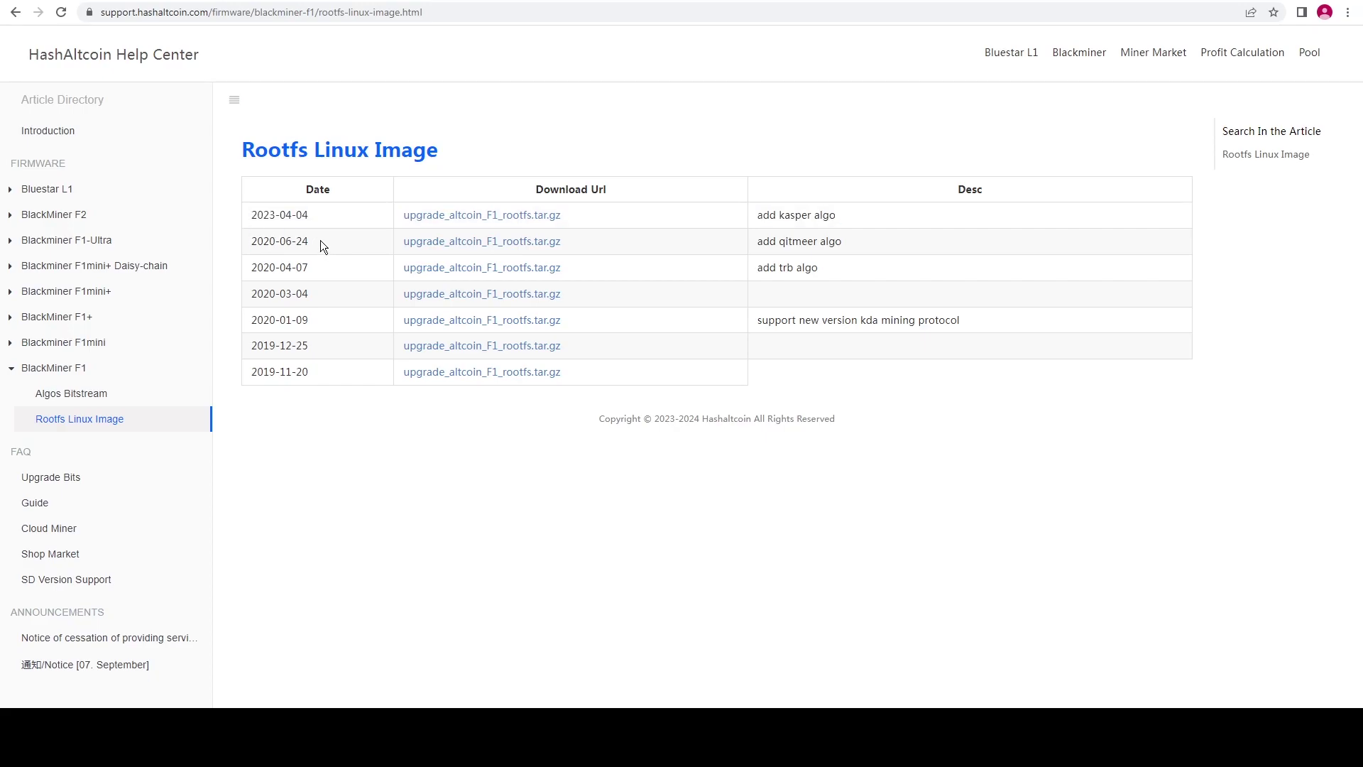
{"action": "double_click", "coordinate": [799, 215]}
{"action": "left_click_drag", "start_coordinate": [838, 216], "coordinate": [758, 217]}
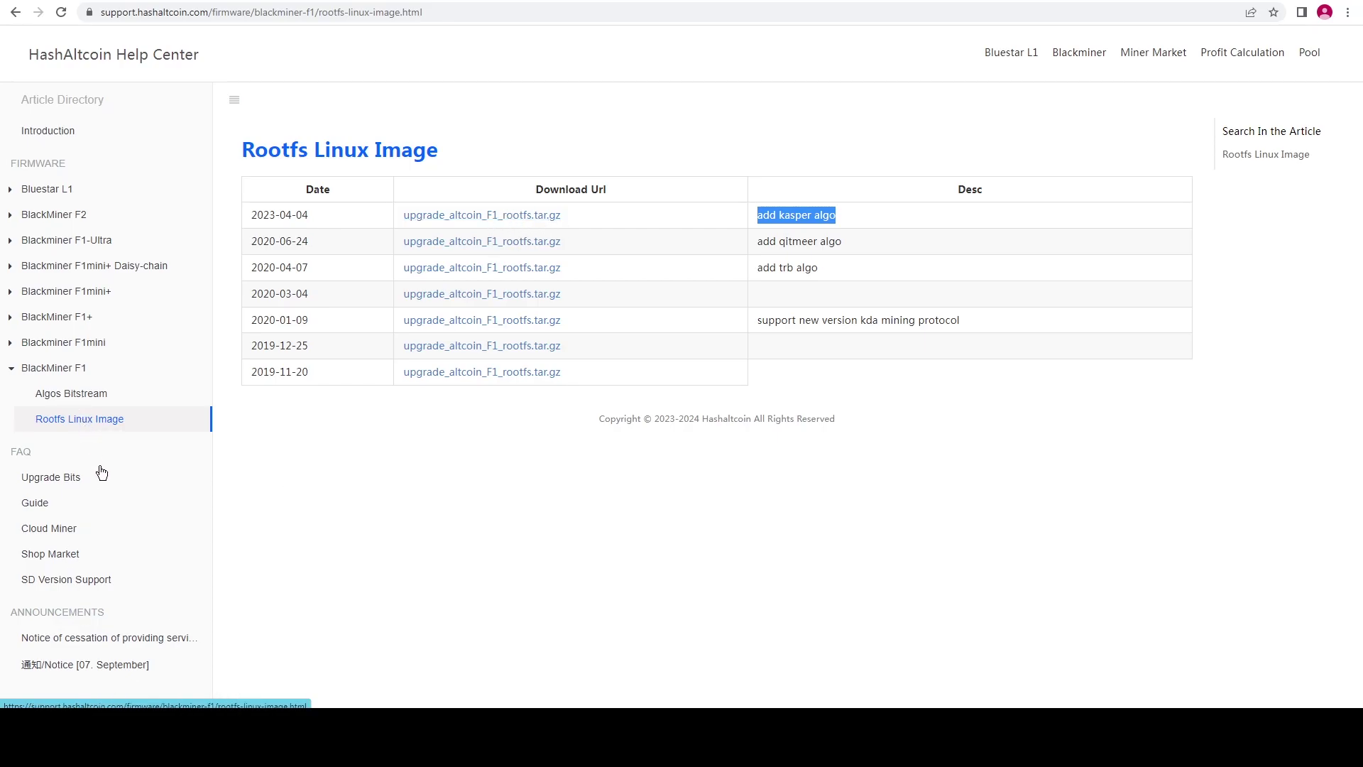
- Back in the F1 Algos Bitstream article, highlight the newest Kasper Bit row
{"action": "left_click", "coordinate": [78, 396]}
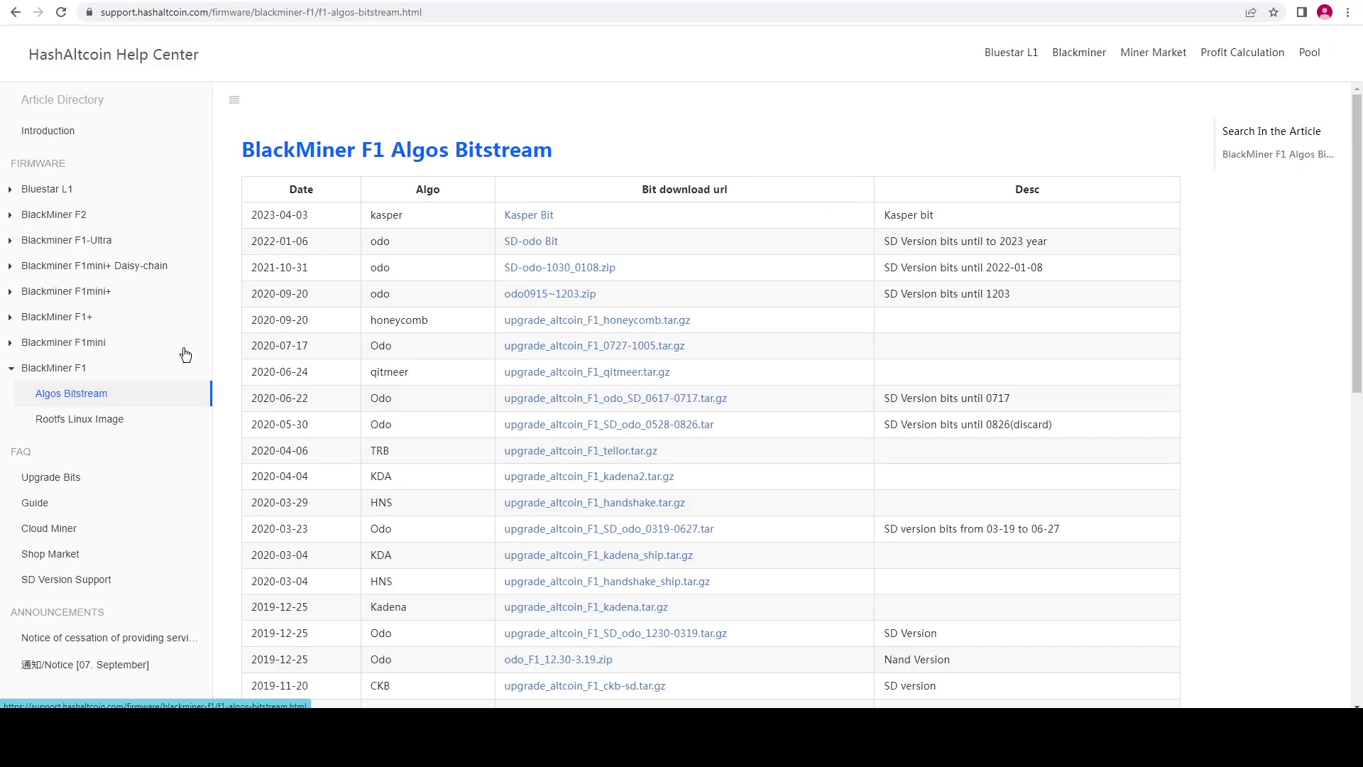
{"action": "triple_click", "coordinate": [500, 215]}
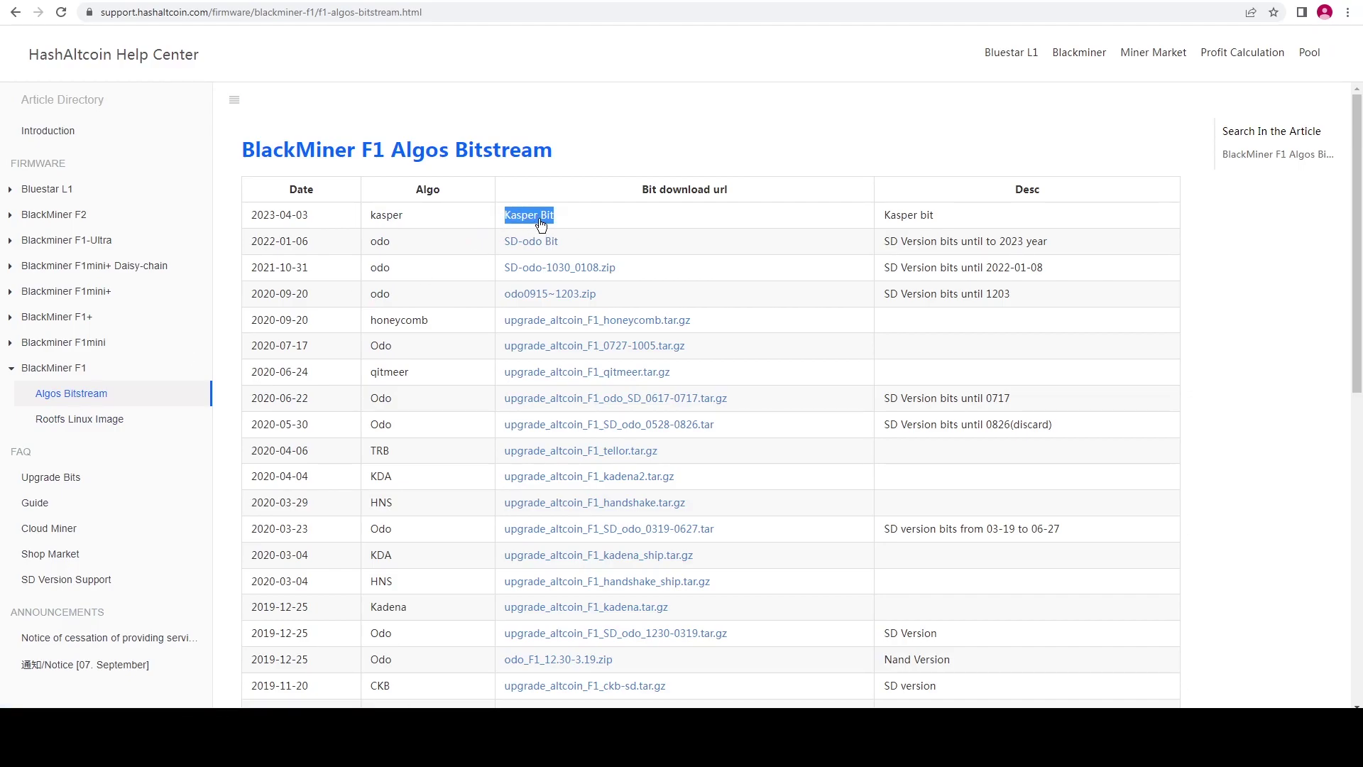
{"action": "left_click", "coordinate": [442, 212]}
{"action": "left_click_drag", "start_coordinate": [442, 232], "coordinate": [599, 224]}
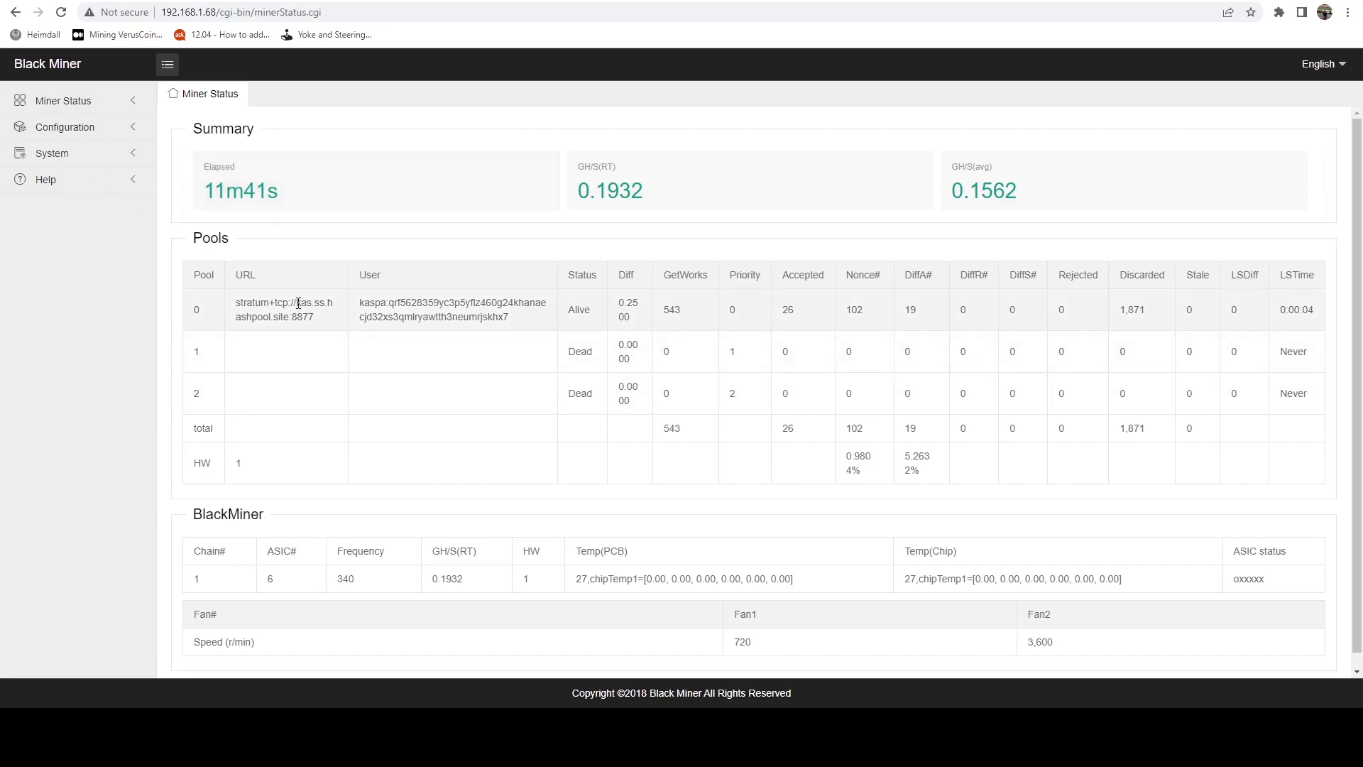
{"action": "left_click_drag", "start_coordinate": [315, 317], "coordinate": [235, 302]}
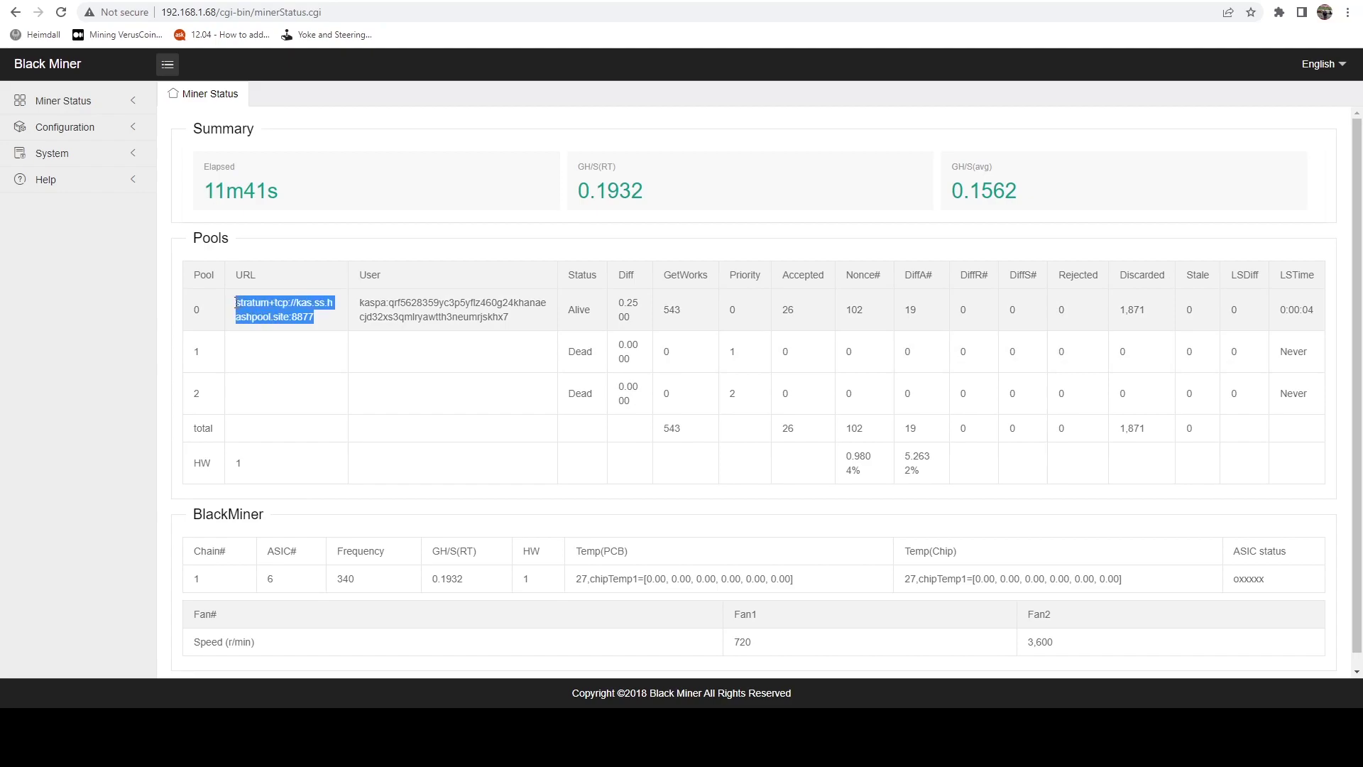
{"action": "left_click", "coordinate": [274, 316]}
{"action": "left_click_drag", "start_coordinate": [316, 318], "coordinate": [235, 303]}
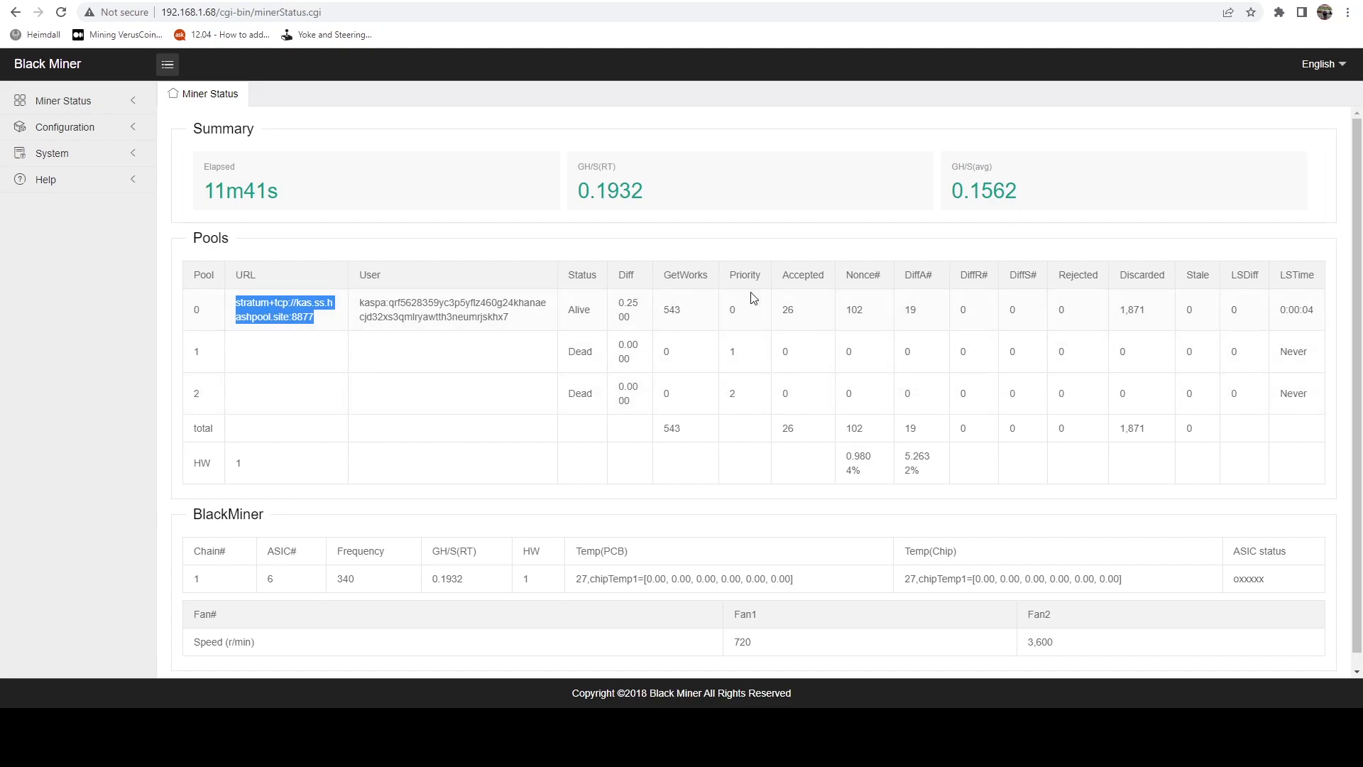
{"action": "left_click_drag", "start_coordinate": [799, 310], "coordinate": [781, 313]}
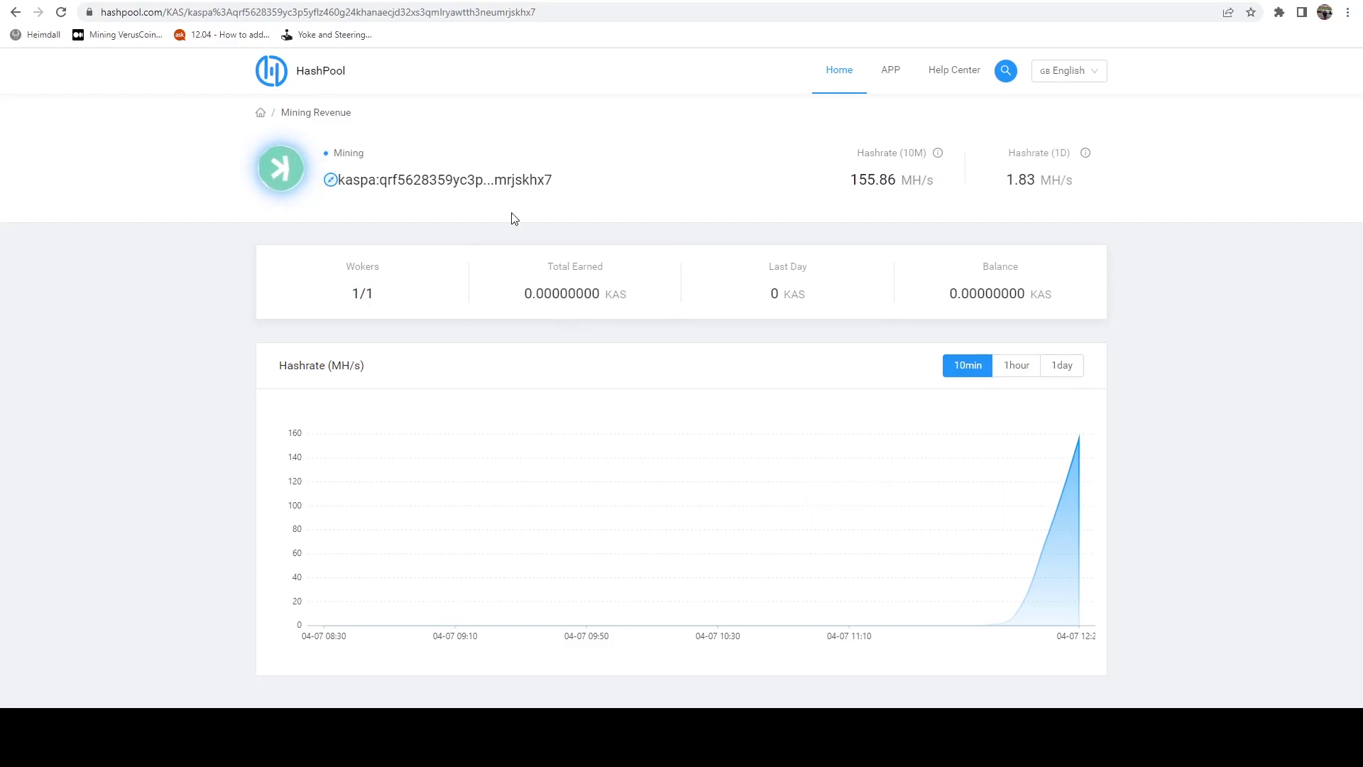
{"action": "scroll", "coordinate": [341, 373], "scroll_direction": "down", "scroll_amount": 2}
{"action": "scroll", "coordinate": [213, 460], "scroll_direction": "down", "scroll_amount": 2}
{"action": "scroll", "coordinate": [238, 441], "scroll_direction": "up", "scroll_amount": 1}
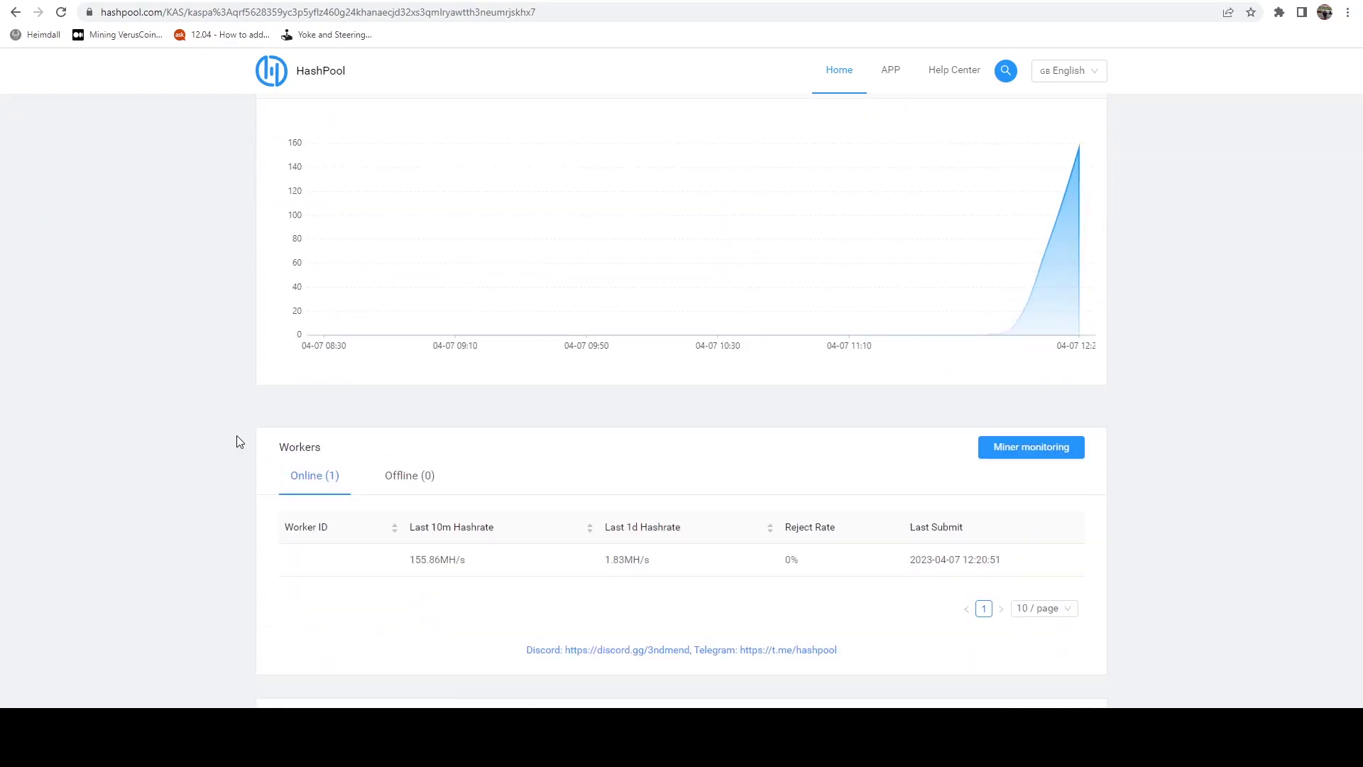
{"action": "scroll", "coordinate": [210, 475], "scroll_direction": "down", "scroll_amount": 1}
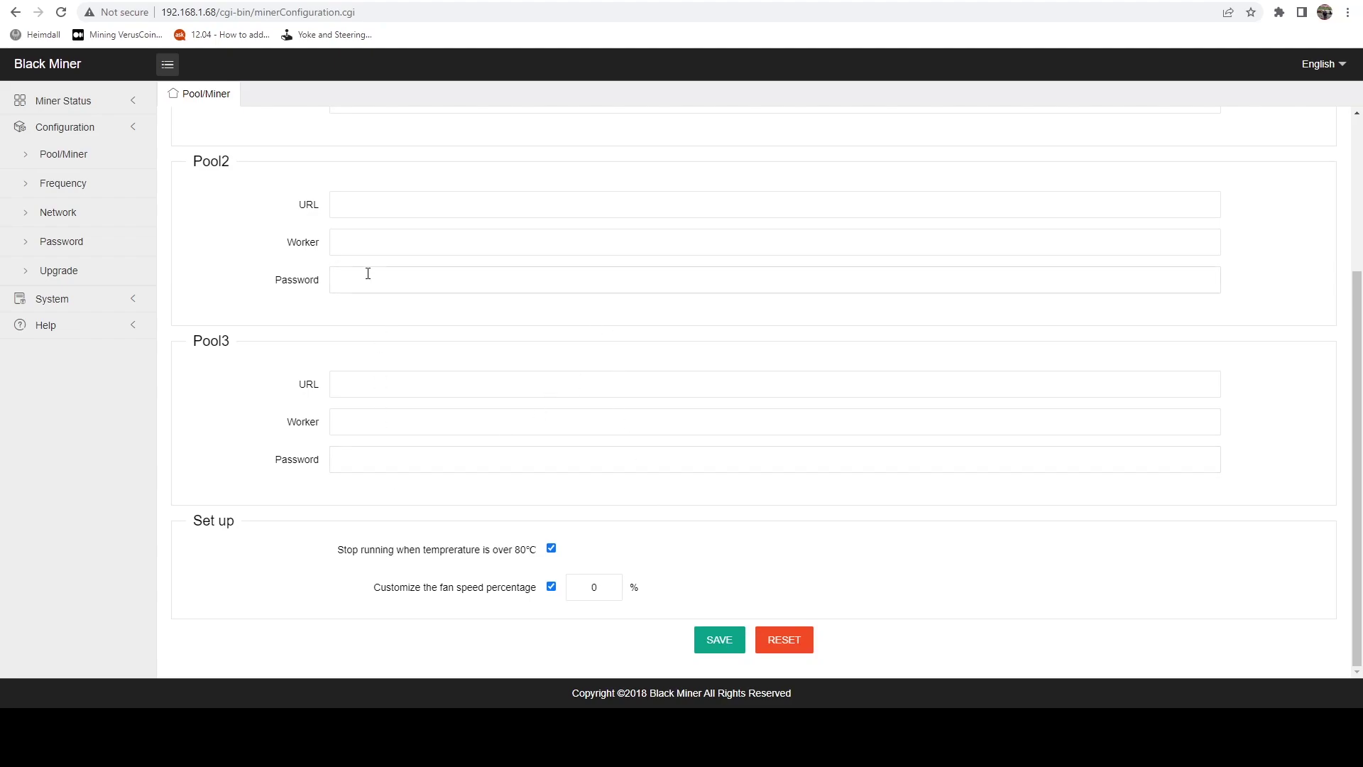
{"action": "left_click", "coordinate": [59, 271]}
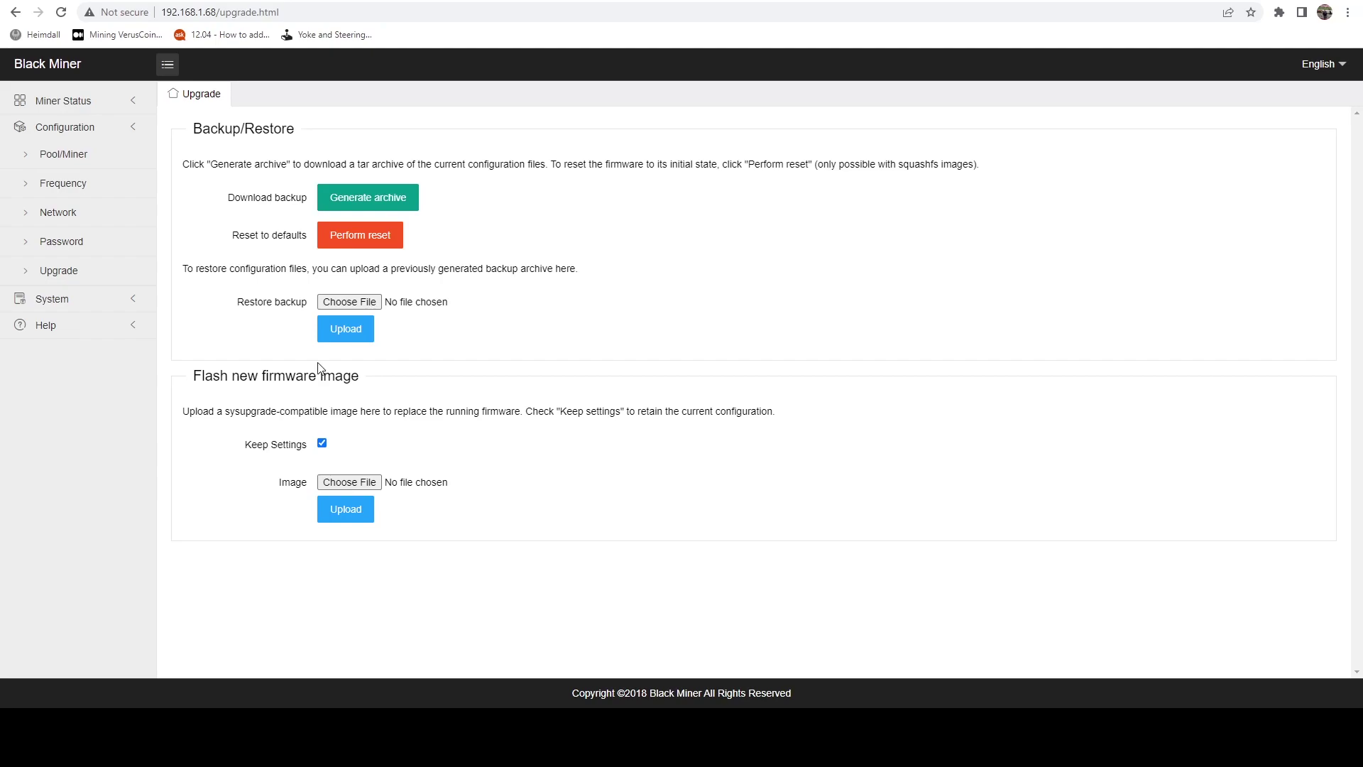
{"action": "left_click_drag", "start_coordinate": [344, 376], "coordinate": [264, 376]}
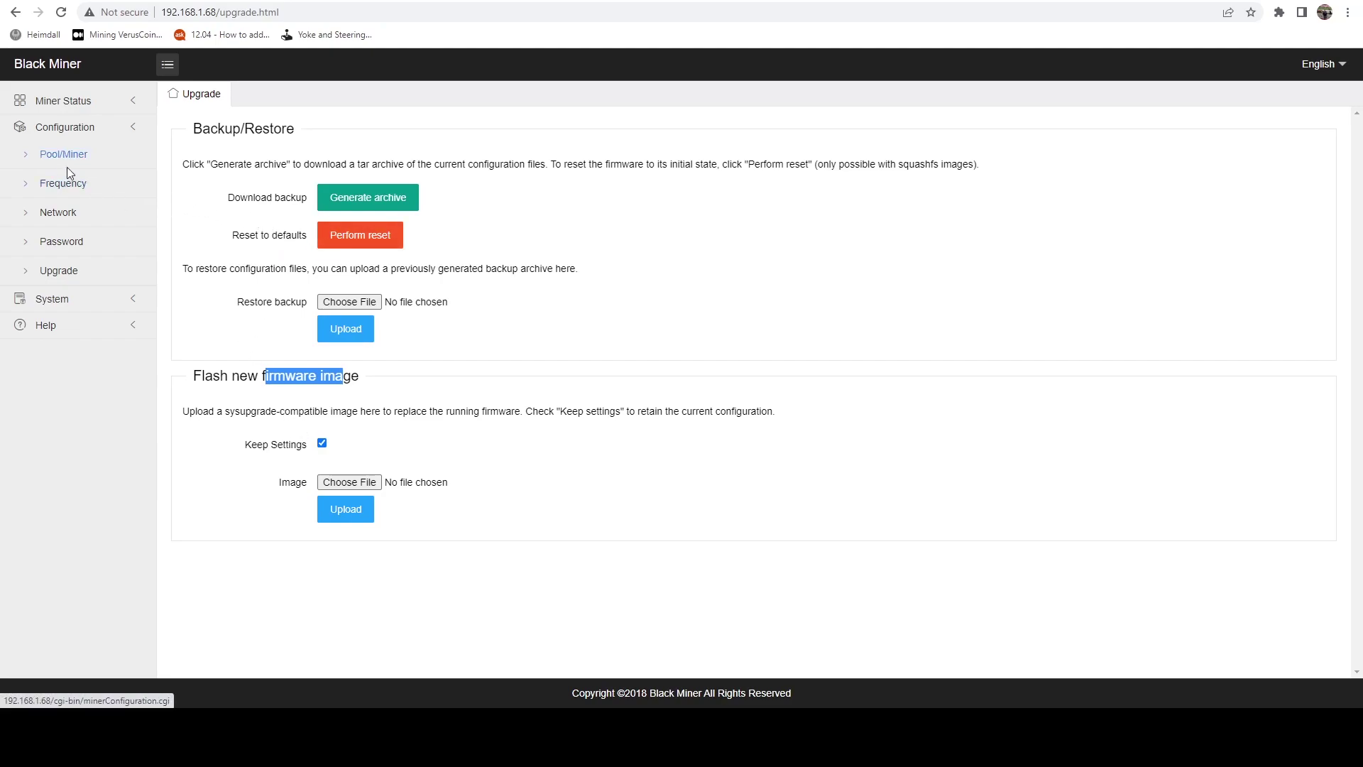
{"action": "left_click", "coordinate": [75, 192]}
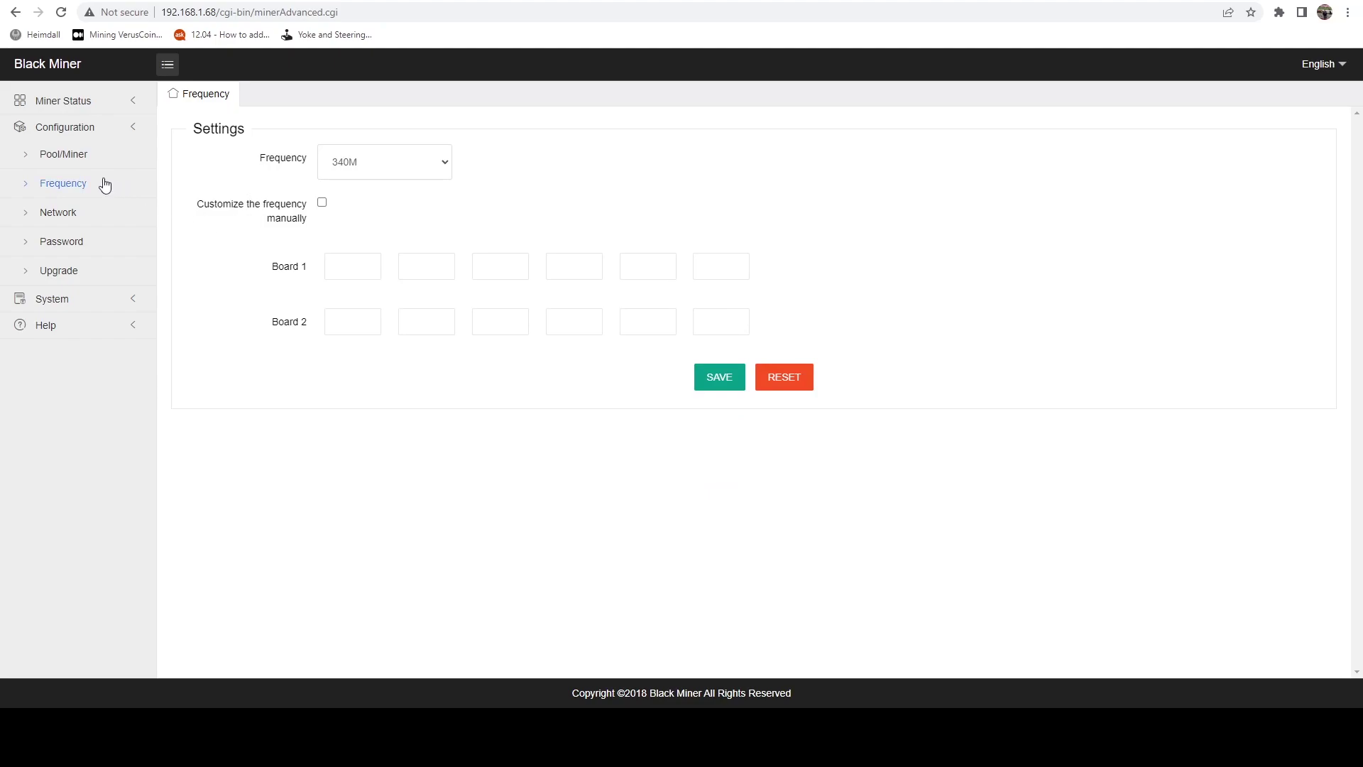
{"action": "left_click", "coordinate": [66, 156]}
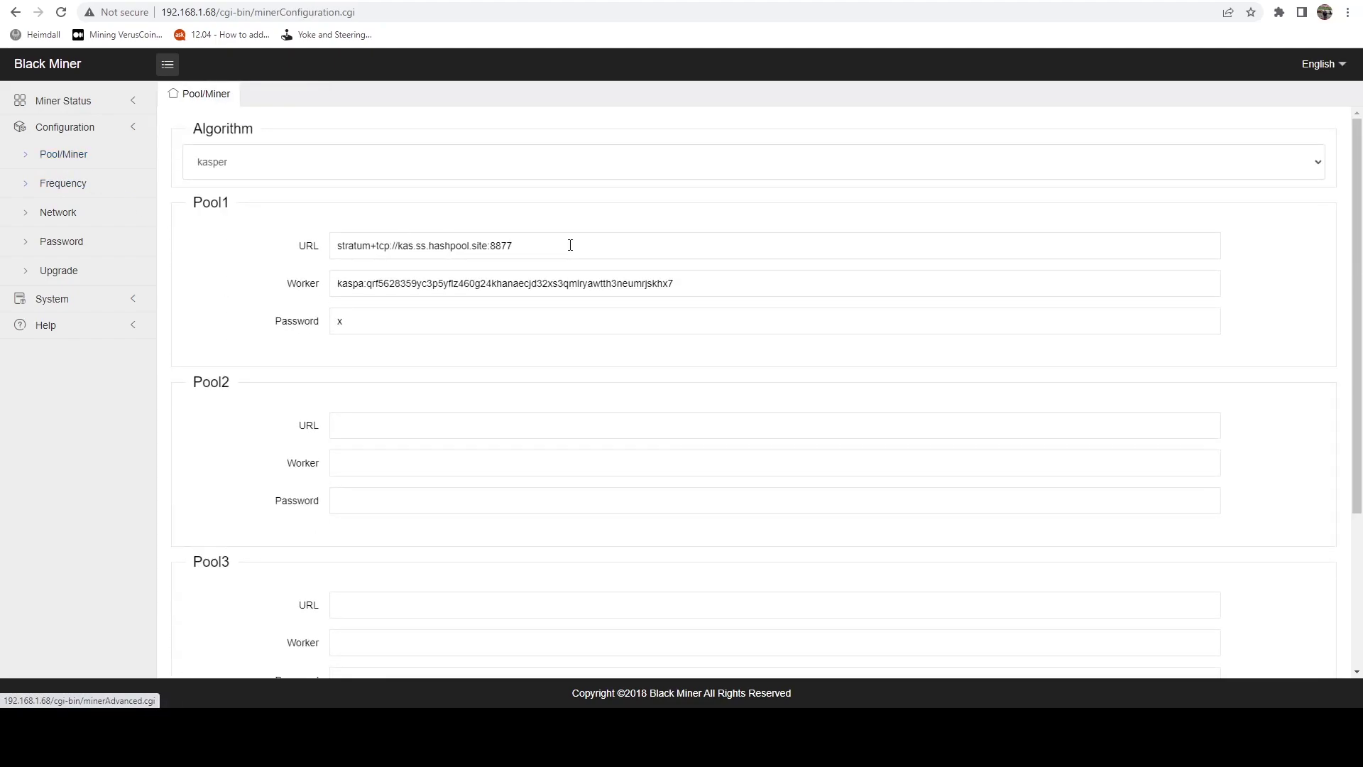
{"action": "left_click_drag", "start_coordinate": [673, 256], "coordinate": [138, 256]}
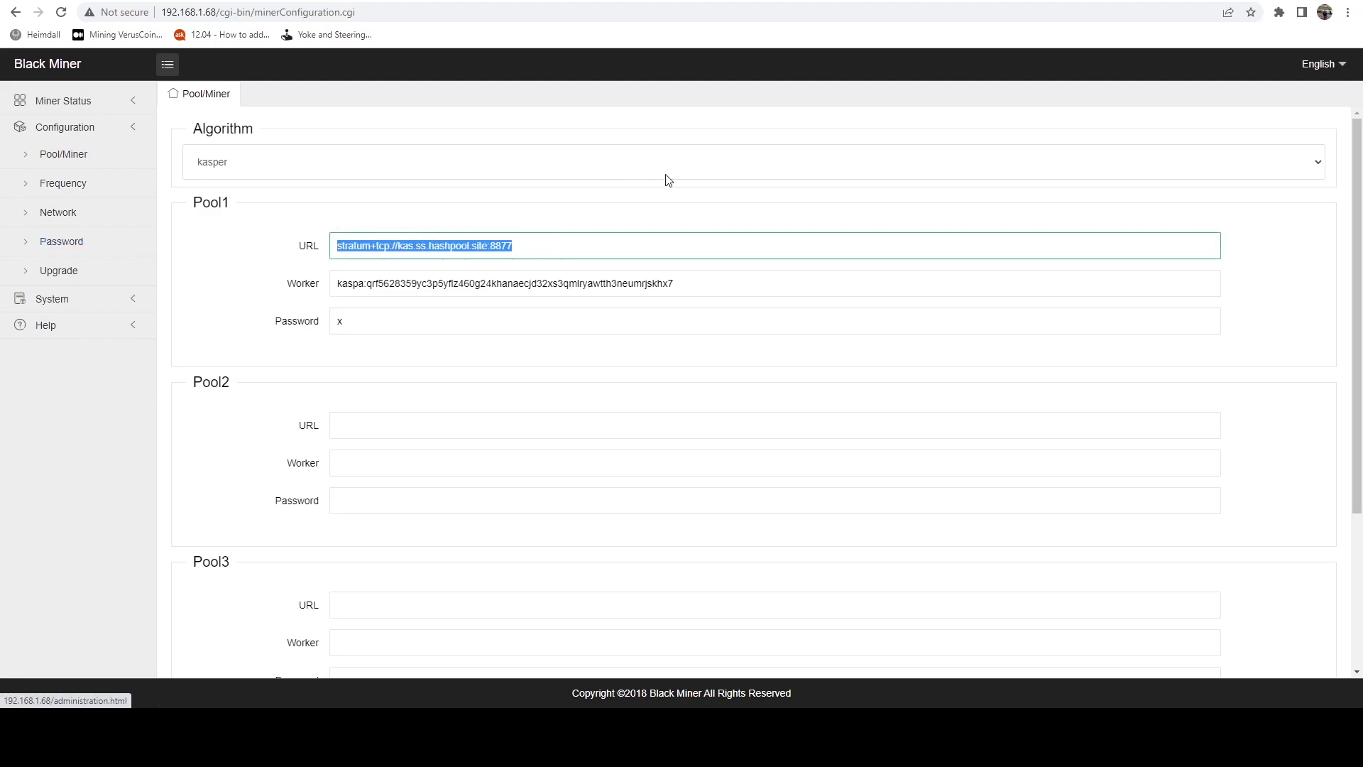
{"action": "scroll", "coordinate": [329, 343], "scroll_direction": "down", "scroll_amount": 2}
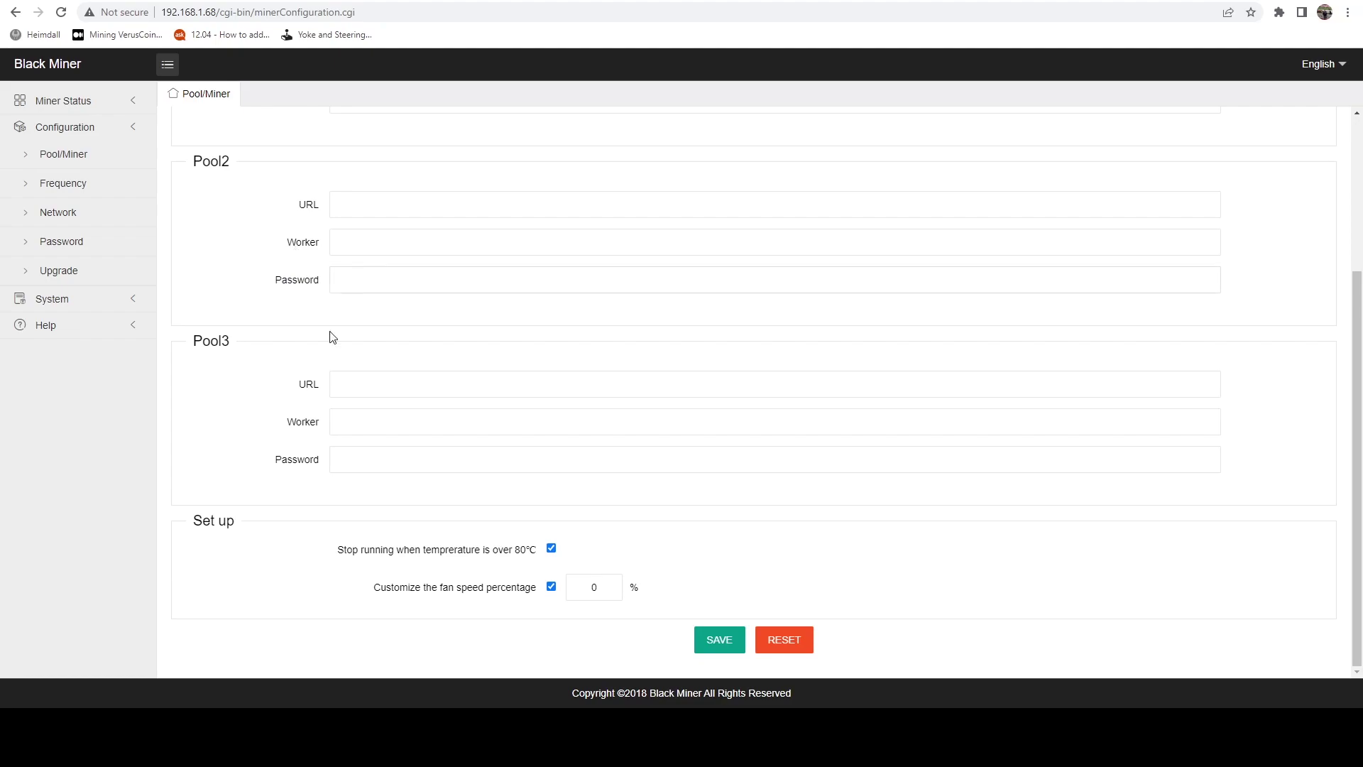
{"action": "scroll", "coordinate": [315, 442], "scroll_direction": "up", "scroll_amount": 3}
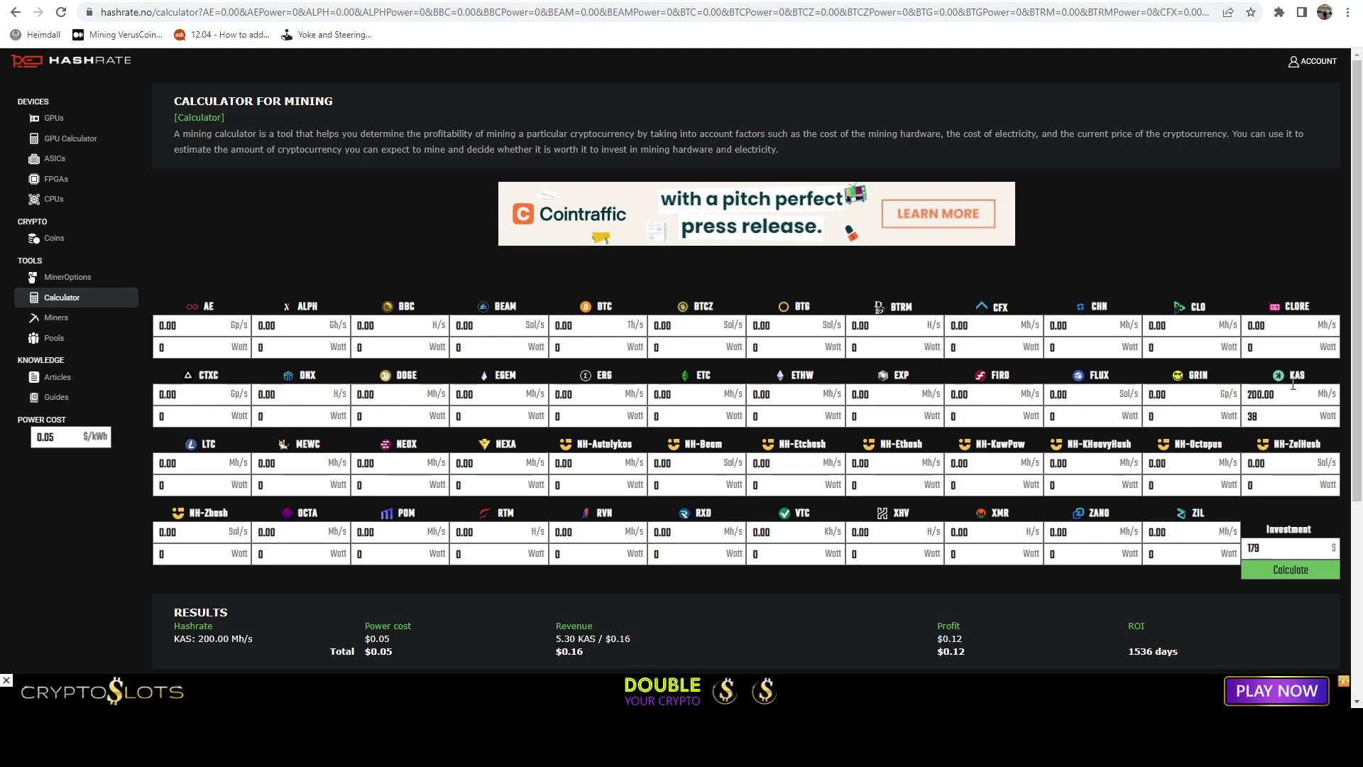
{"action": "double_click", "coordinate": [1270, 420]}
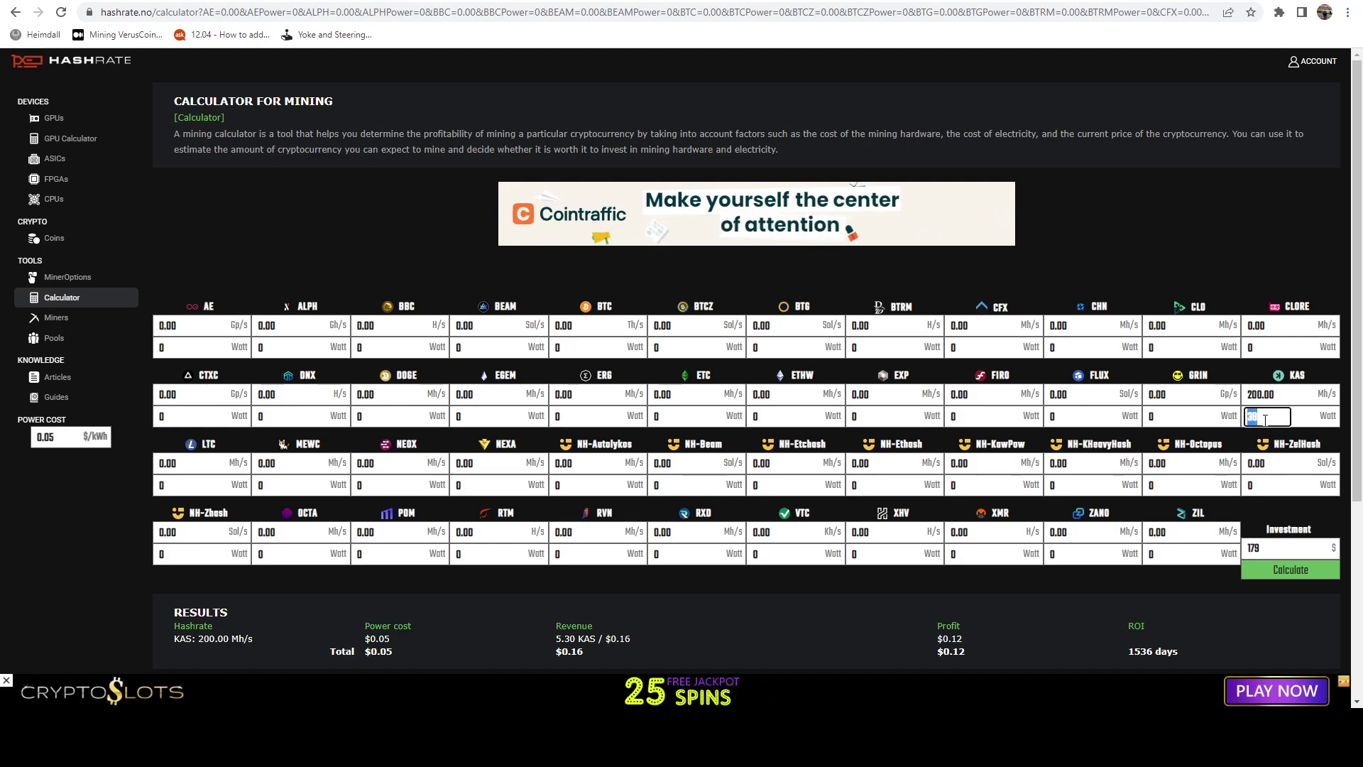
{"action": "type", "text": "38"}
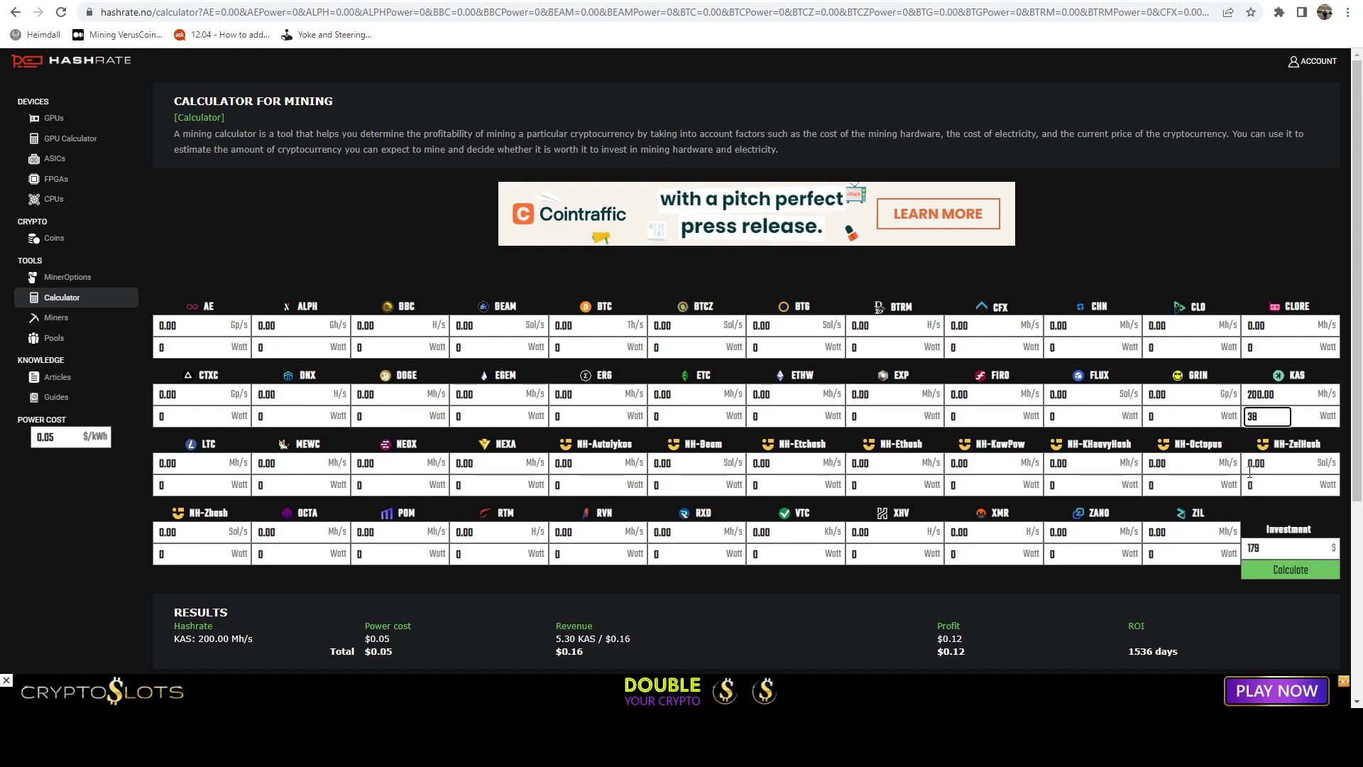
{"action": "double_click", "coordinate": [1304, 551]}
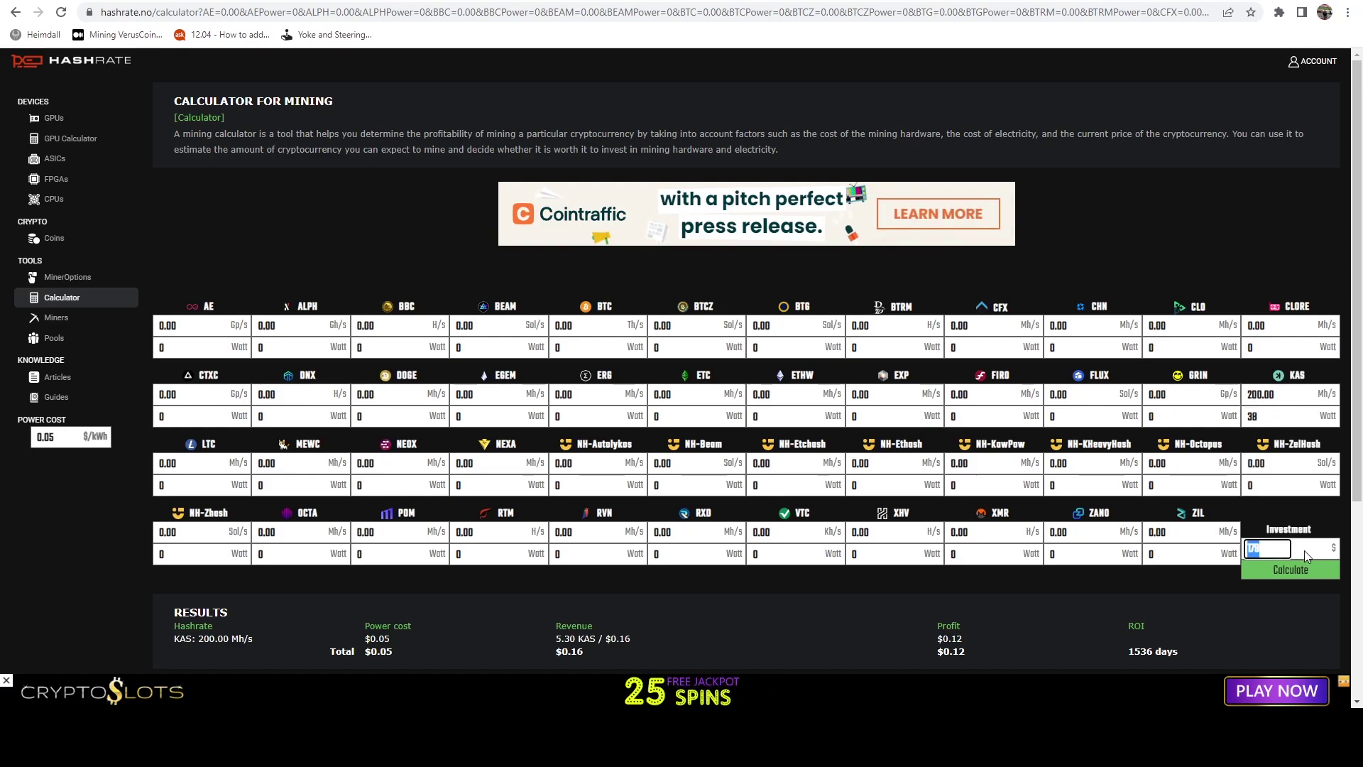
- Recalculate profitability and highlight the Revenue results and the $0.12 profit figure
{"action": "left_click", "coordinate": [1299, 573]}
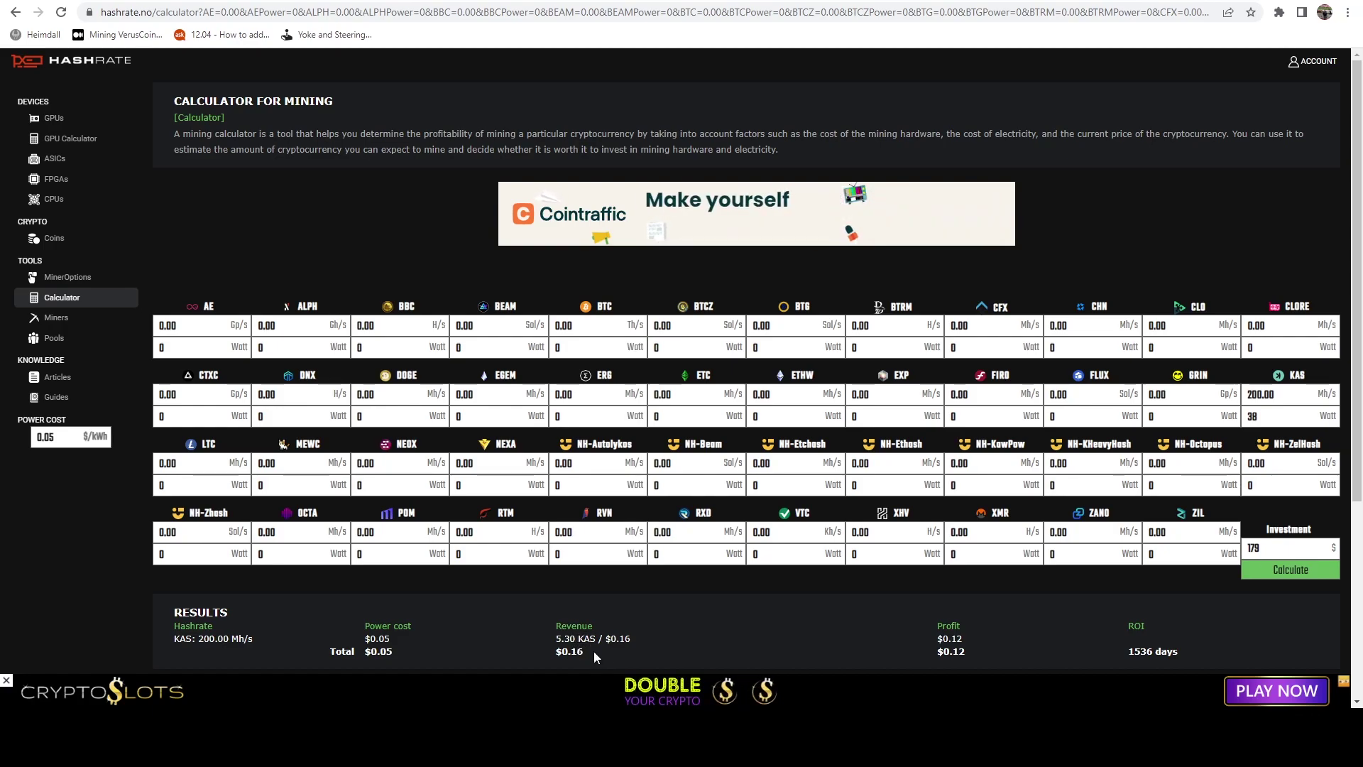
{"action": "triple_click", "coordinate": [556, 656]}
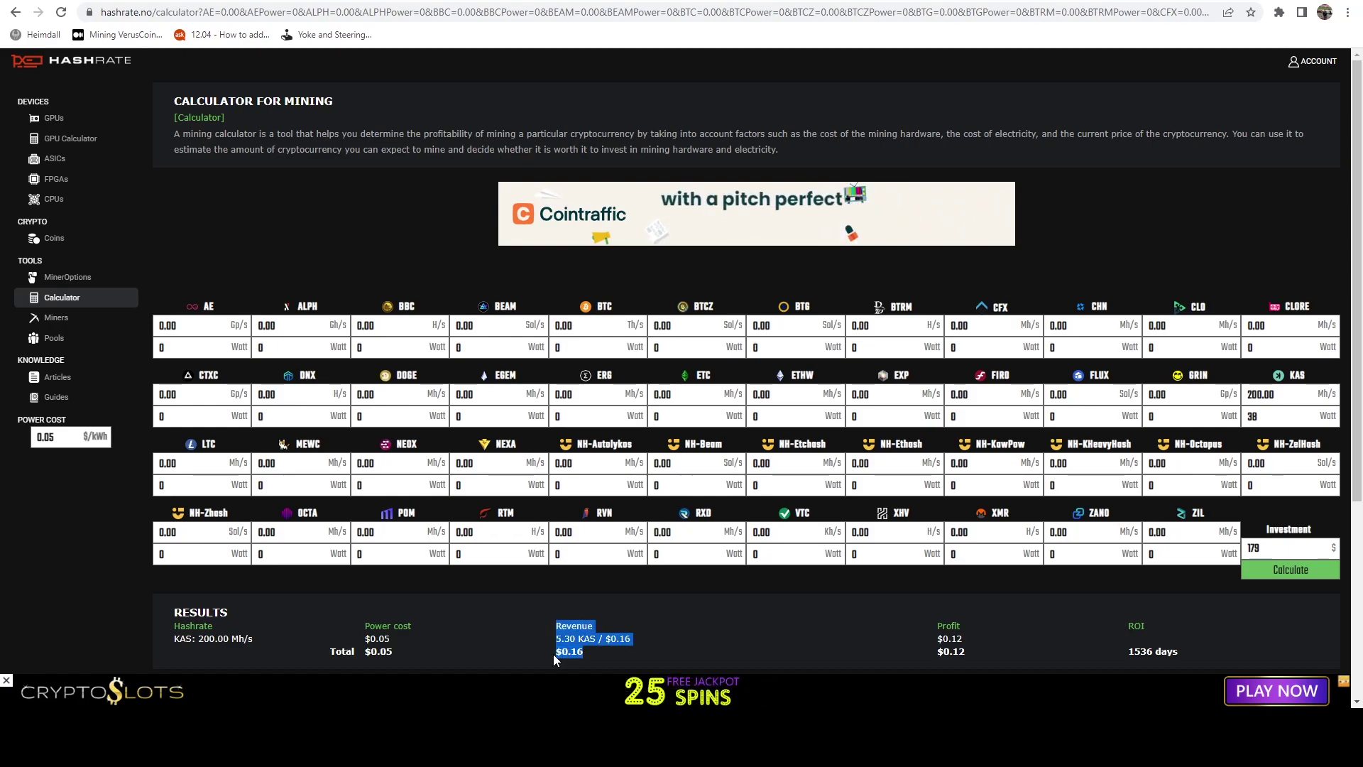
{"action": "left_click", "coordinate": [554, 659]}
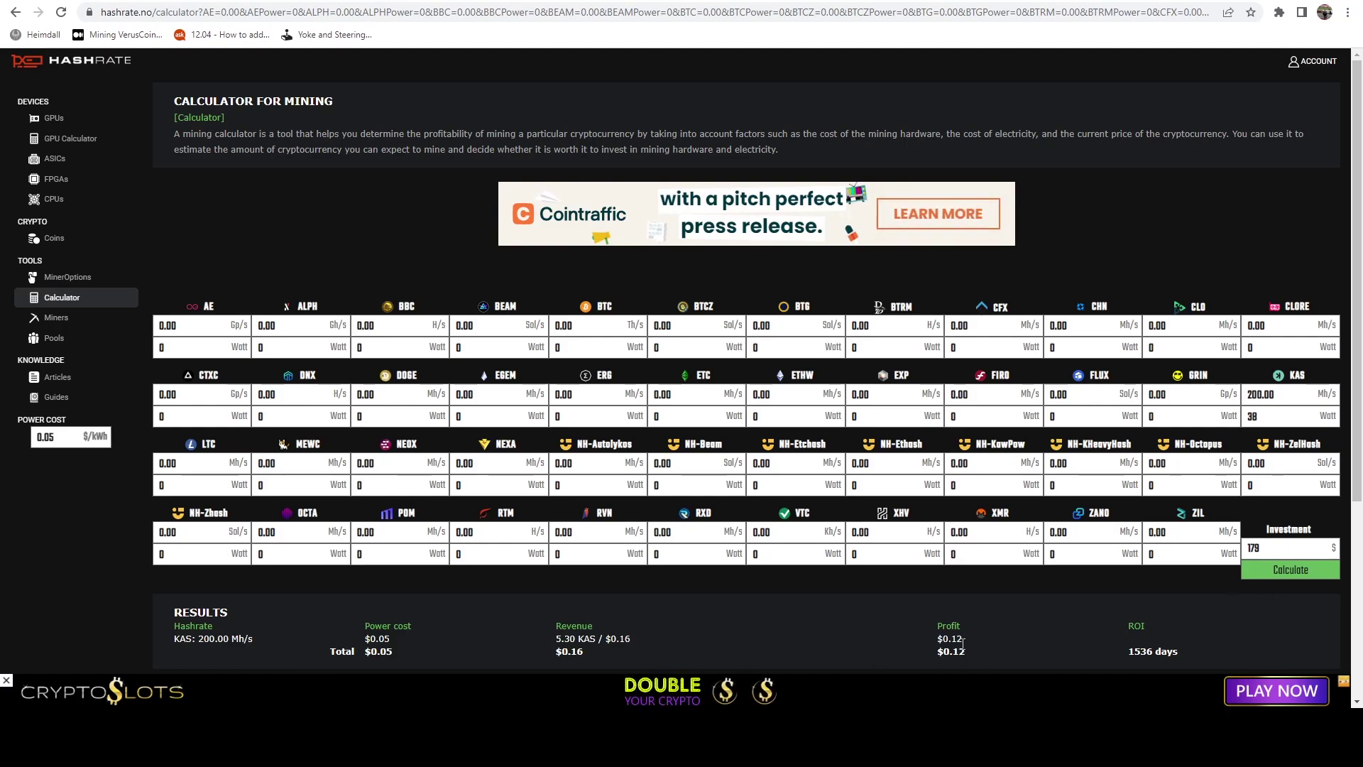
{"action": "left_click_drag", "start_coordinate": [963, 638], "coordinate": [939, 643]}
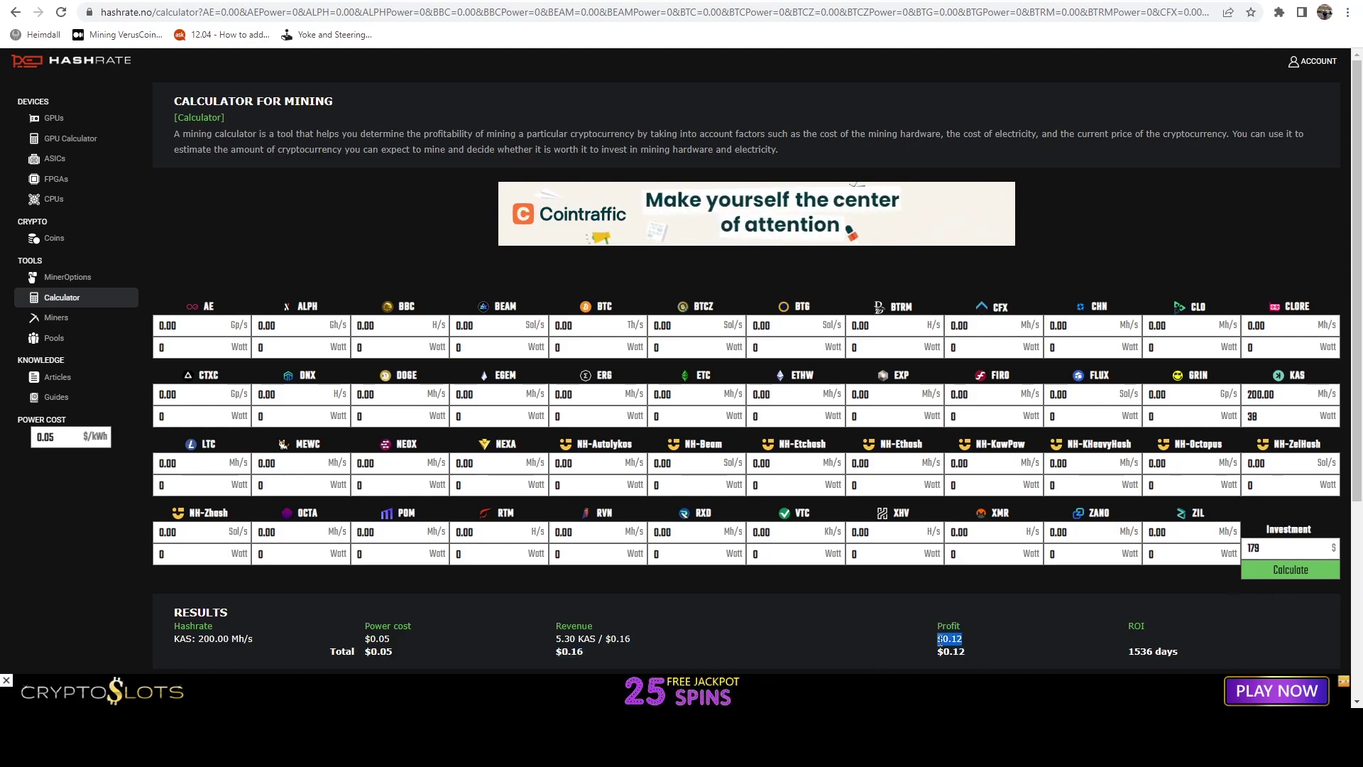
{"action": "left_click", "coordinate": [968, 652]}
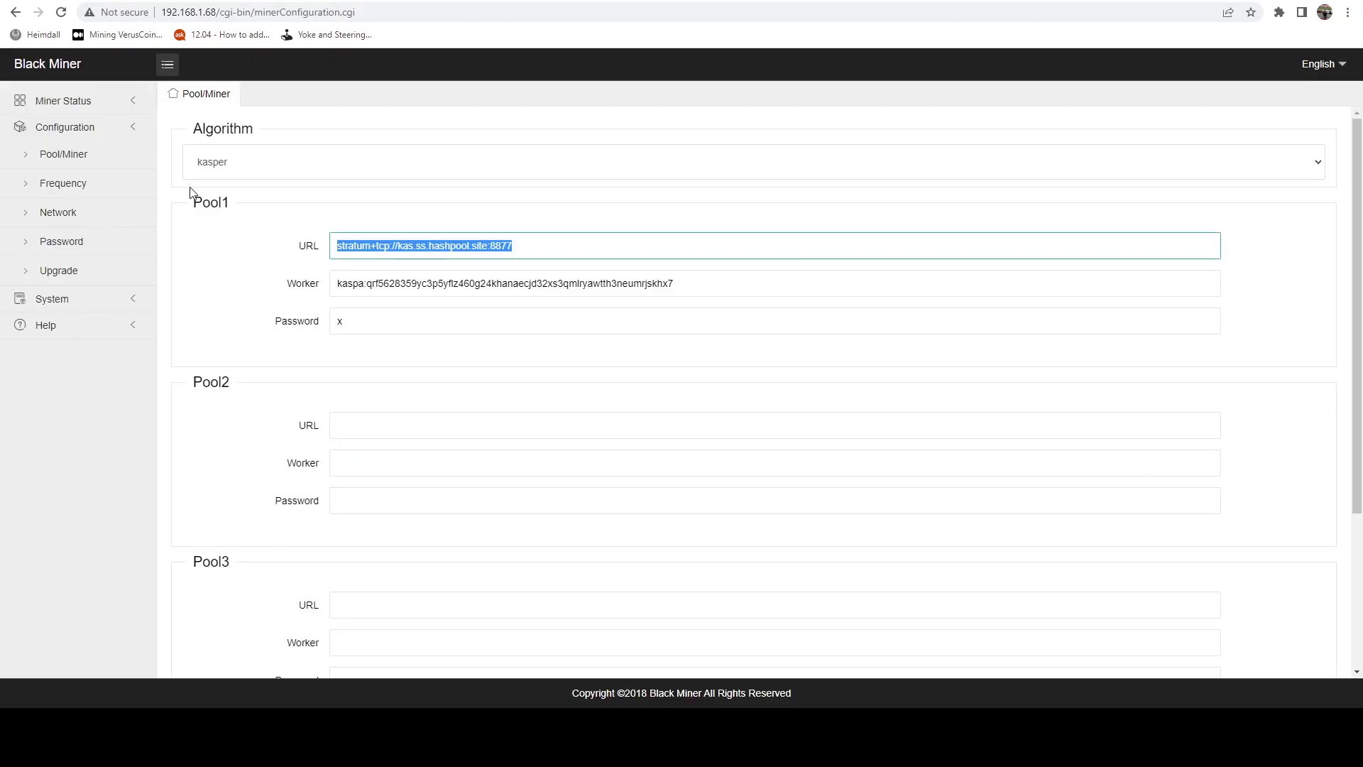
- Browse the mining algorithm list, then go to the 340M Frequency settings page
{"action": "left_click", "coordinate": [225, 167]}
{"action": "scroll", "coordinate": [370, 296], "scroll_direction": "down", "scroll_amount": 3}
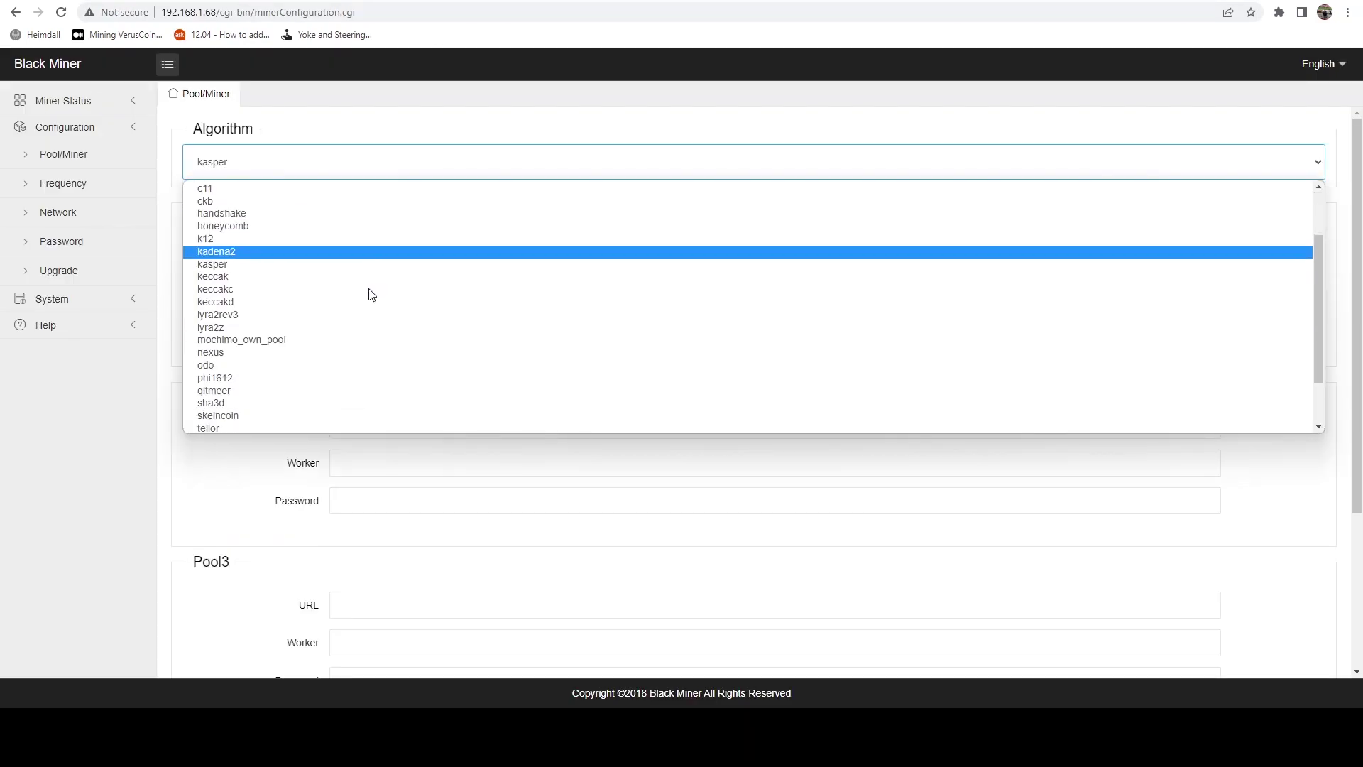
{"action": "scroll", "coordinate": [362, 359], "scroll_direction": "down", "scroll_amount": 2}
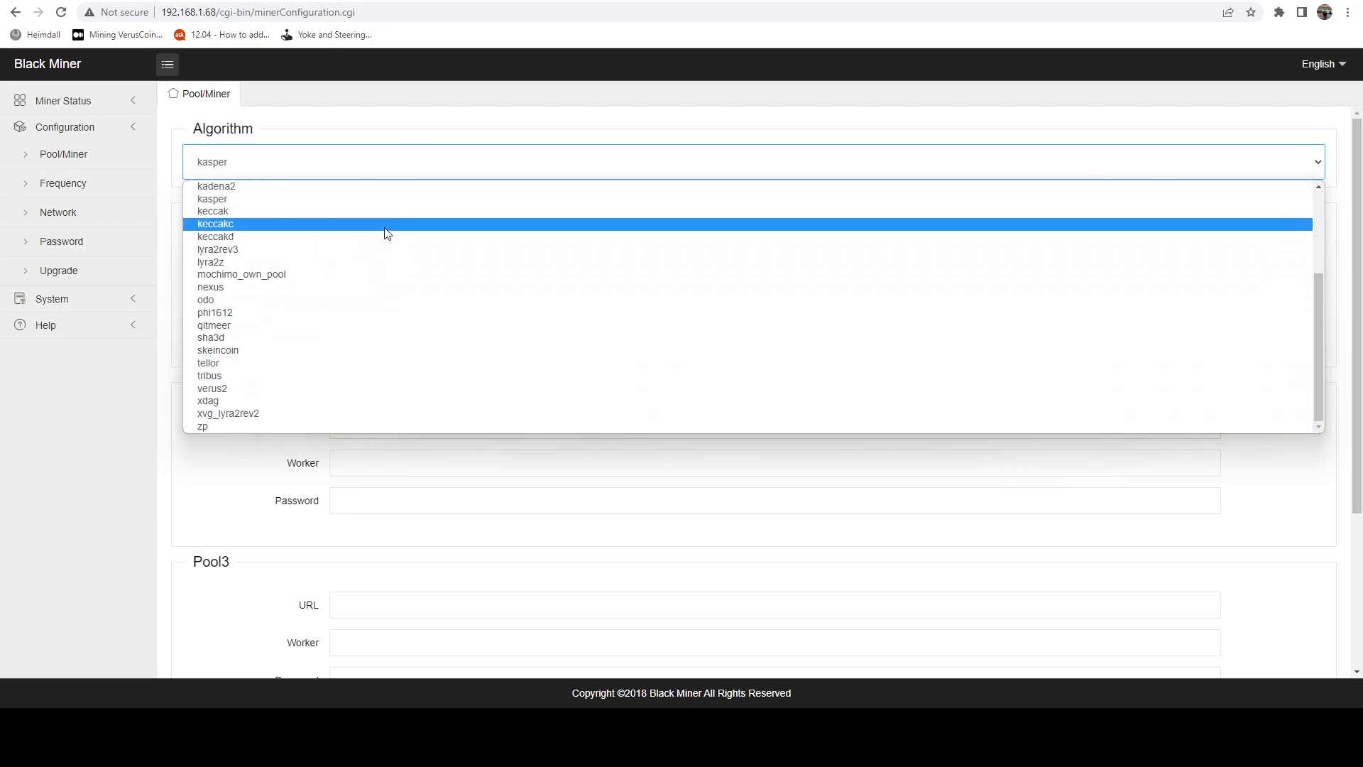
{"action": "scroll", "coordinate": [374, 342], "scroll_direction": "up", "scroll_amount": 3}
{"action": "scroll", "coordinate": [374, 342], "scroll_direction": "up", "scroll_amount": 2}
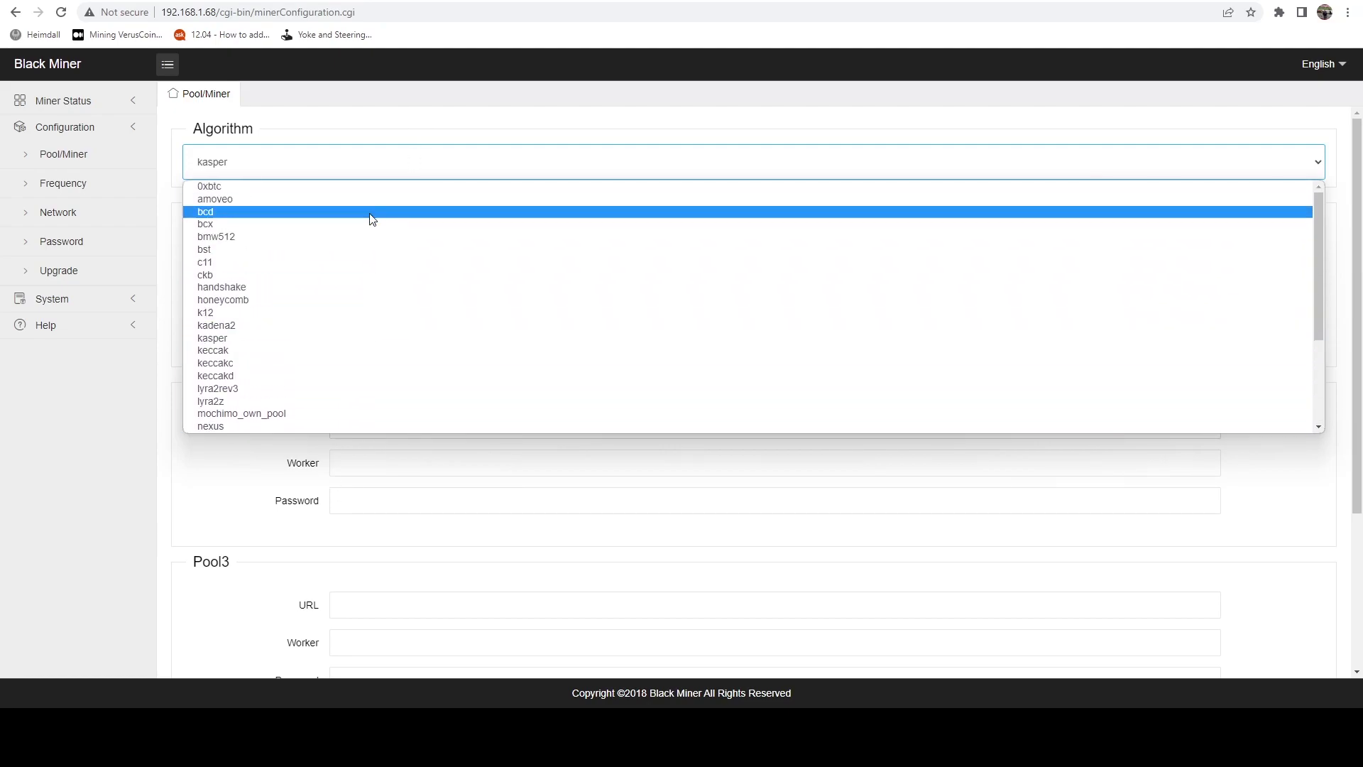
{"action": "scroll", "coordinate": [338, 250], "scroll_direction": "down", "scroll_amount": 2}
{"action": "scroll", "coordinate": [345, 206], "scroll_direction": "down", "scroll_amount": 1}
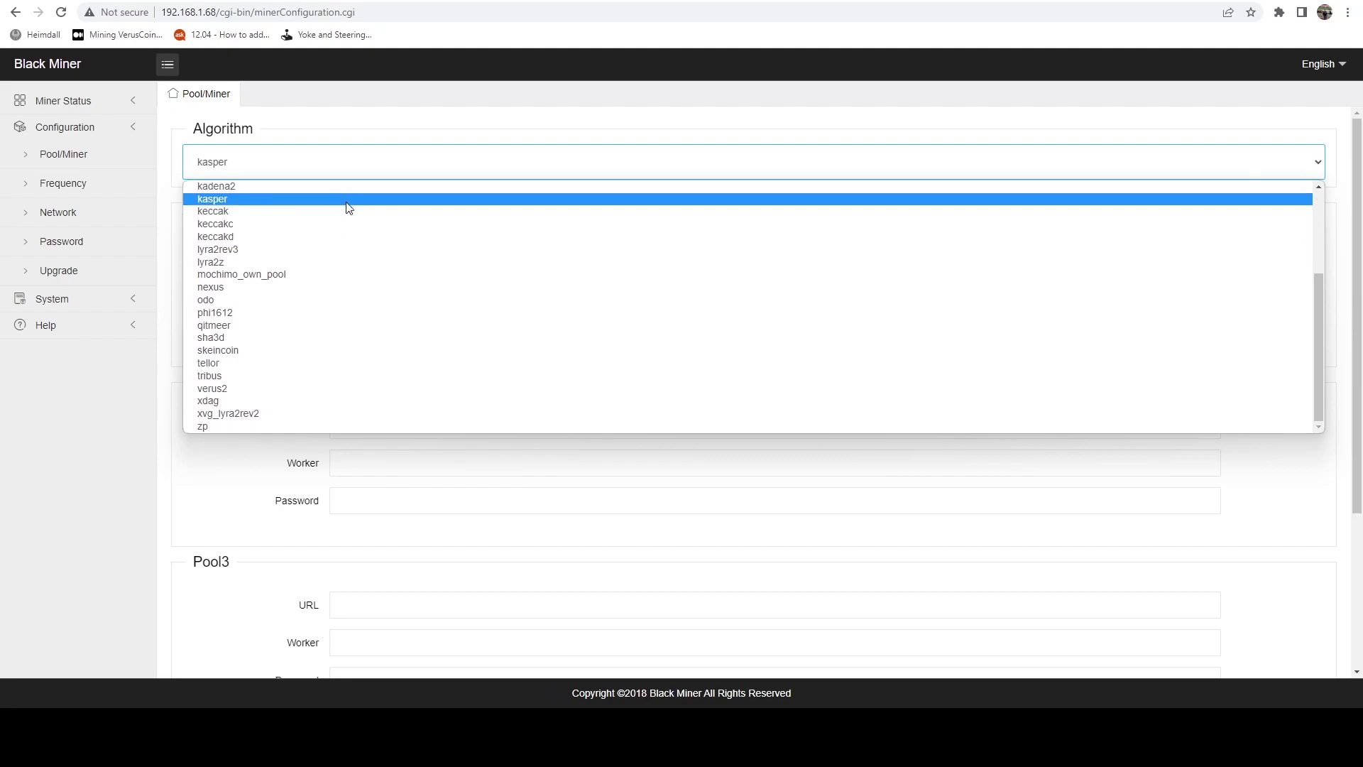
{"action": "scroll", "coordinate": [367, 375], "scroll_direction": "up", "scroll_amount": 3}
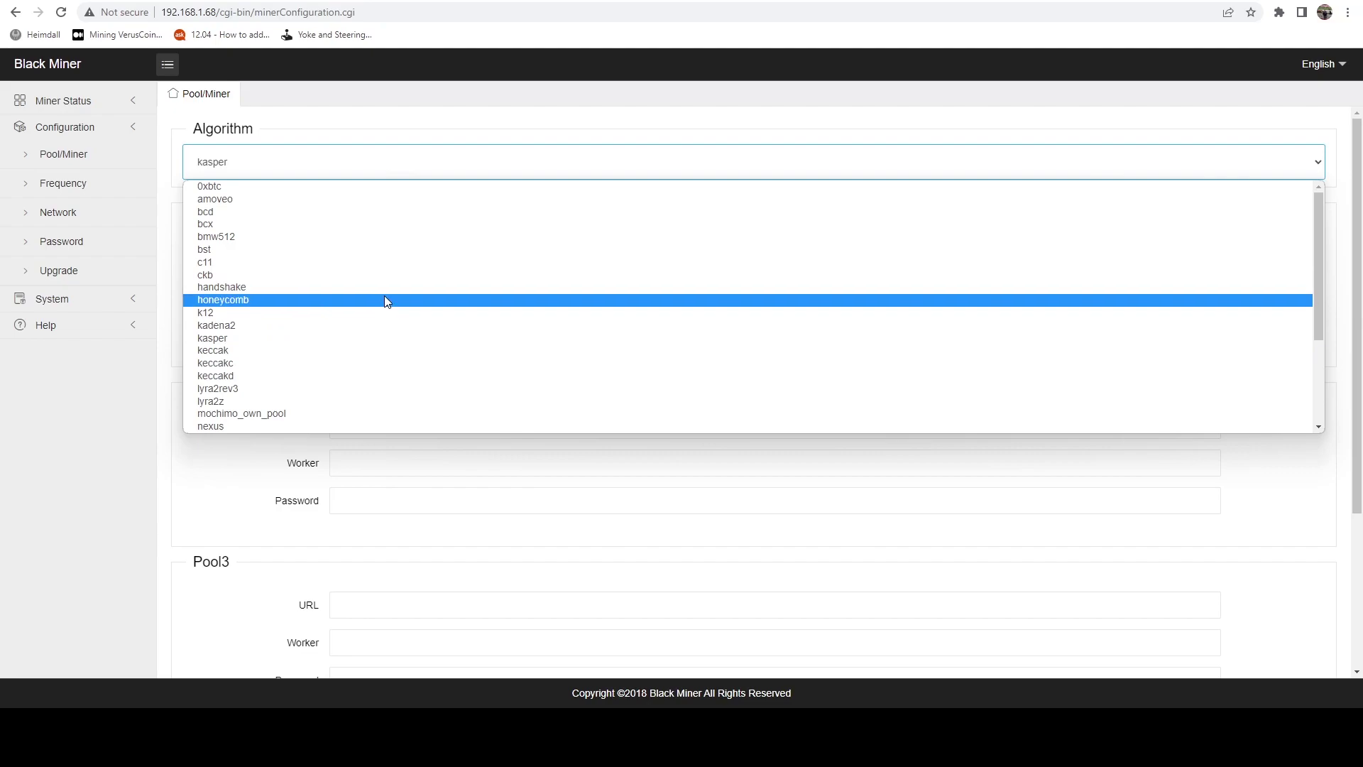
{"action": "scroll", "coordinate": [384, 308], "scroll_direction": "down", "scroll_amount": 2}
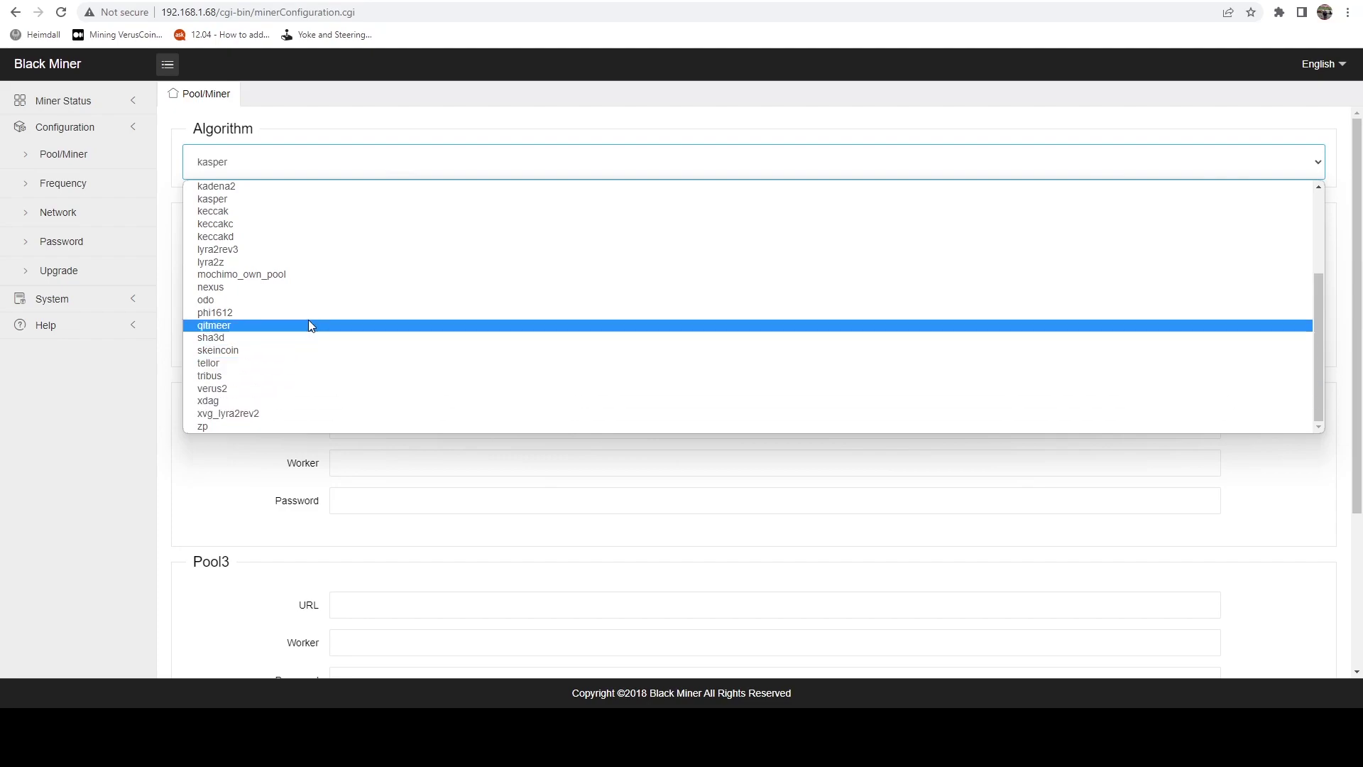
{"action": "scroll", "coordinate": [302, 349], "scroll_direction": "up", "scroll_amount": 3}
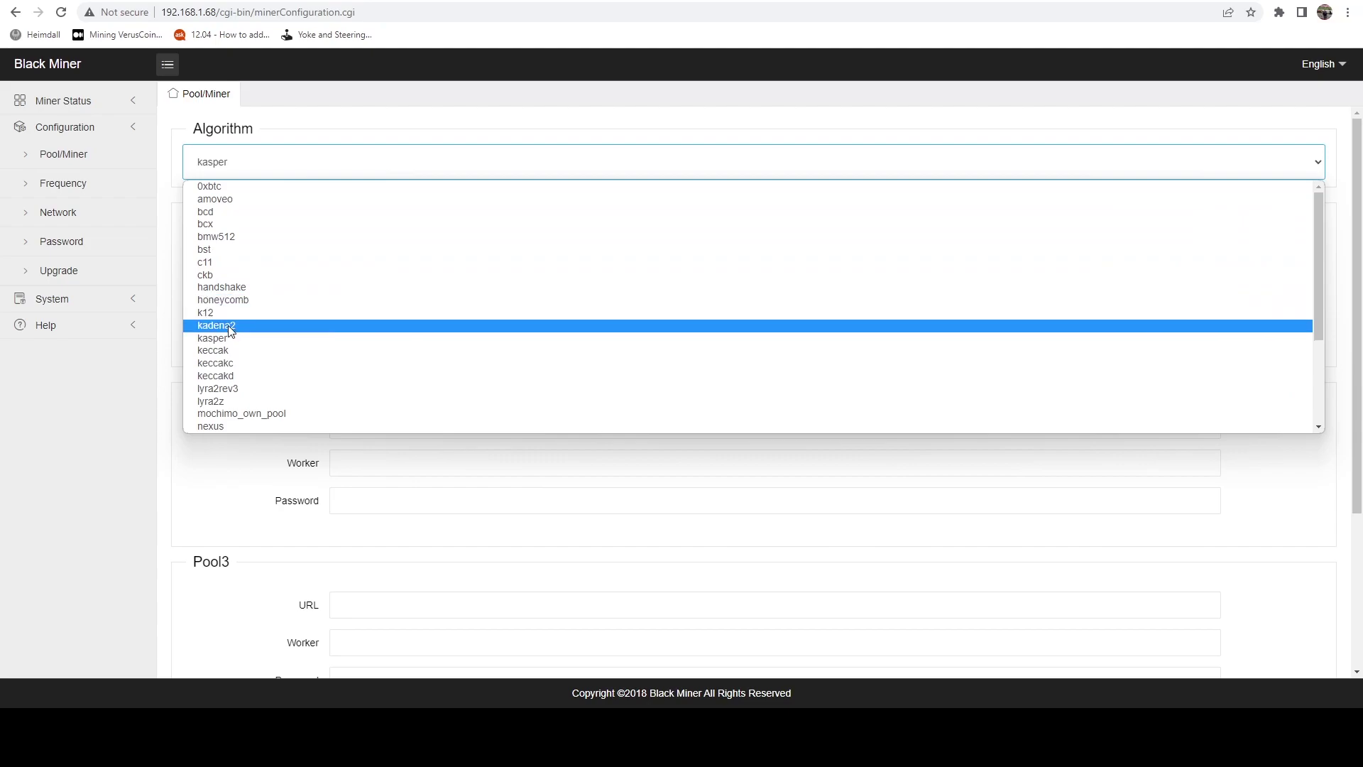
{"action": "scroll", "coordinate": [264, 342], "scroll_direction": "down", "scroll_amount": 3}
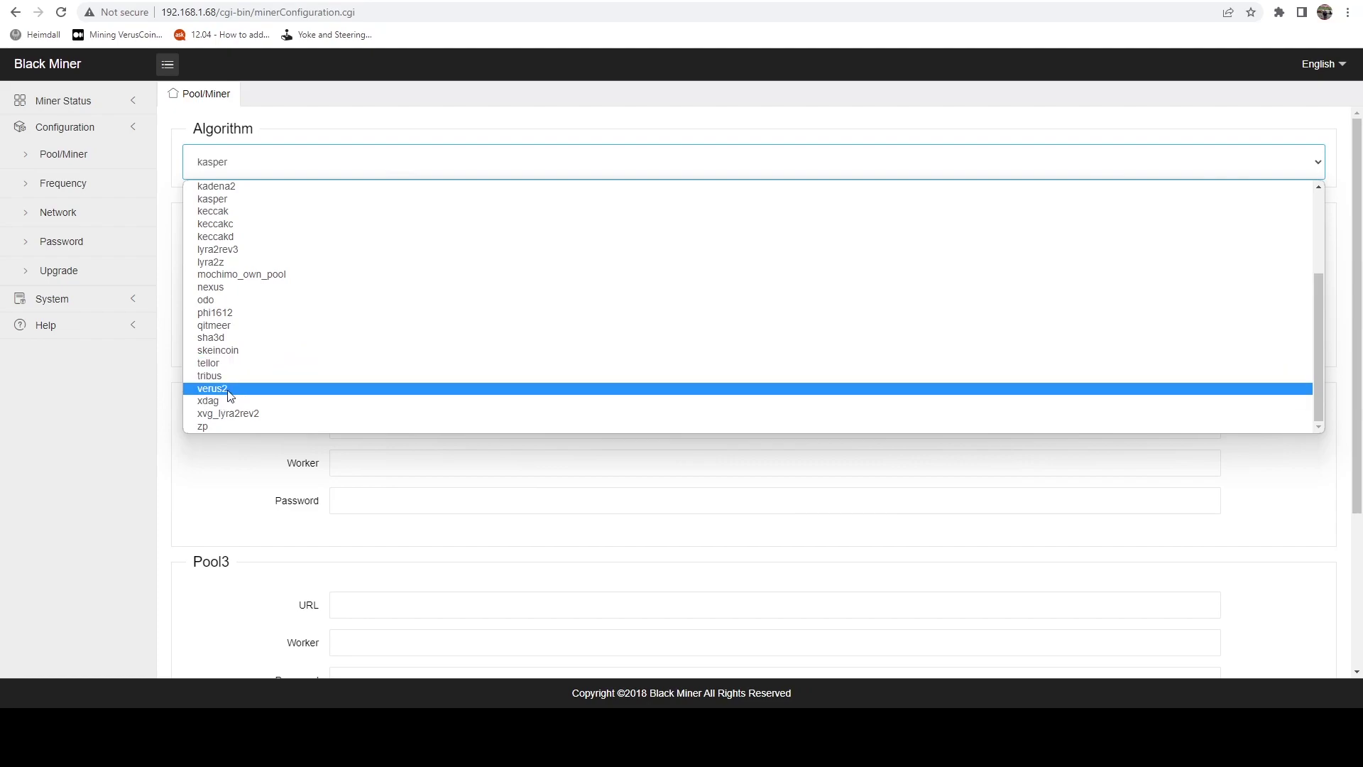
{"action": "scroll", "coordinate": [259, 371], "scroll_direction": "up", "scroll_amount": 3}
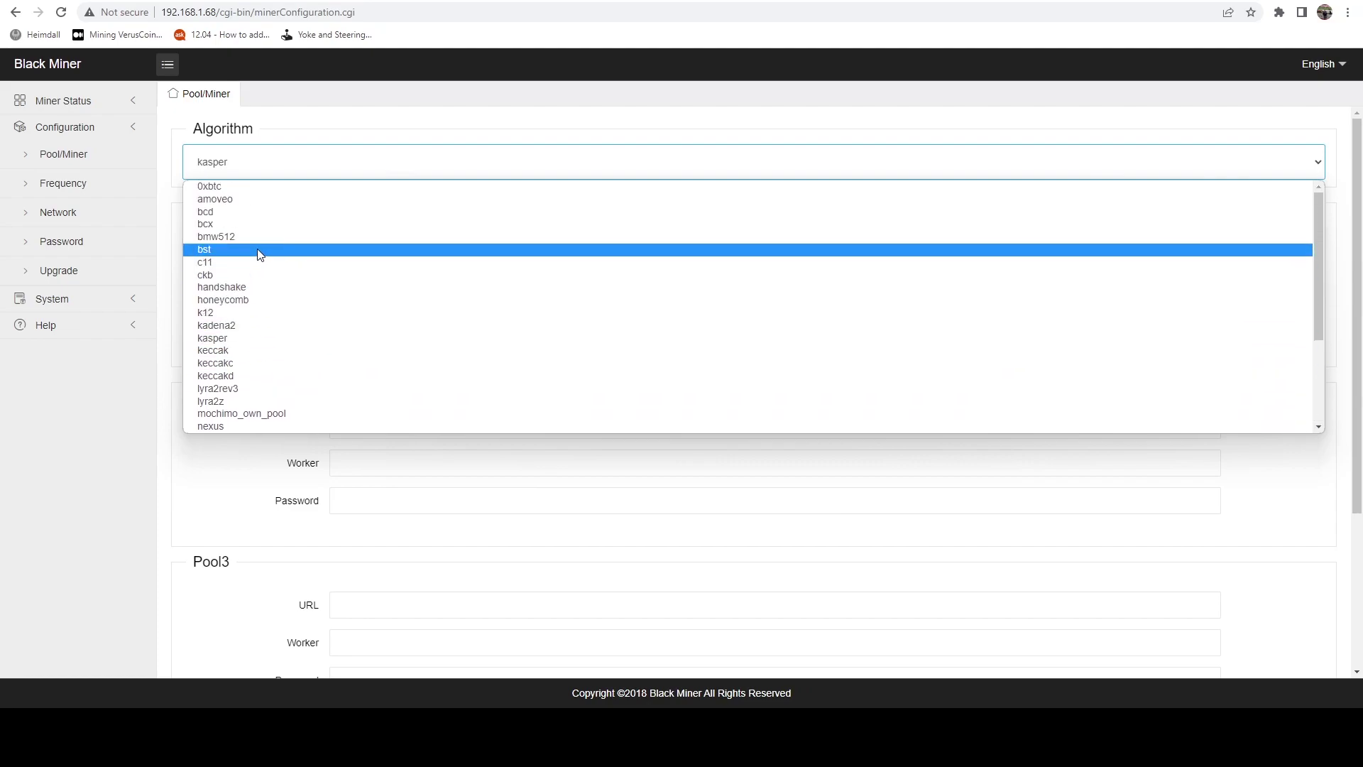
{"action": "left_click", "coordinate": [103, 497]}
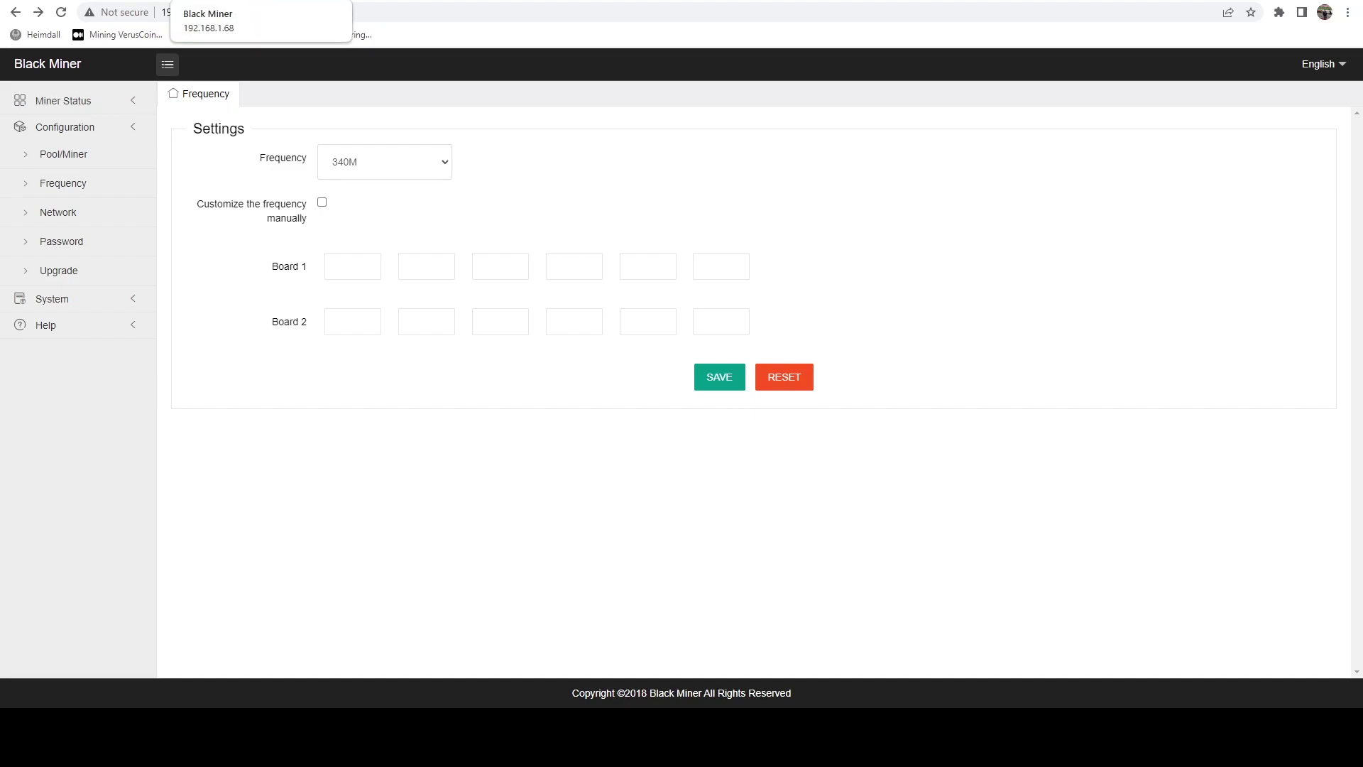
- Switch to the cached Blackminer F1 Mini product page ($179, sold out)
{"action": "key", "text": "ctrl+Tab"}
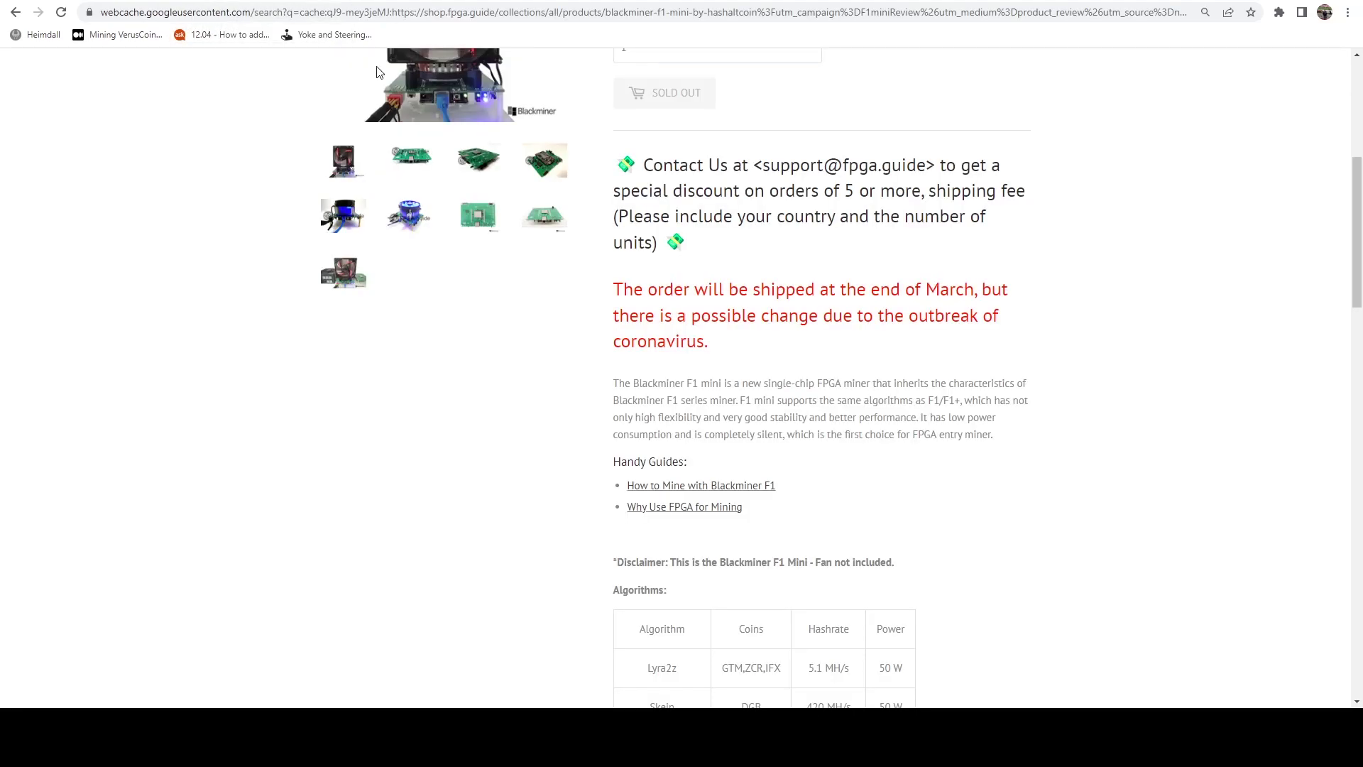
{"action": "scroll", "coordinate": [1002, 488], "scroll_direction": "up", "scroll_amount": 2}
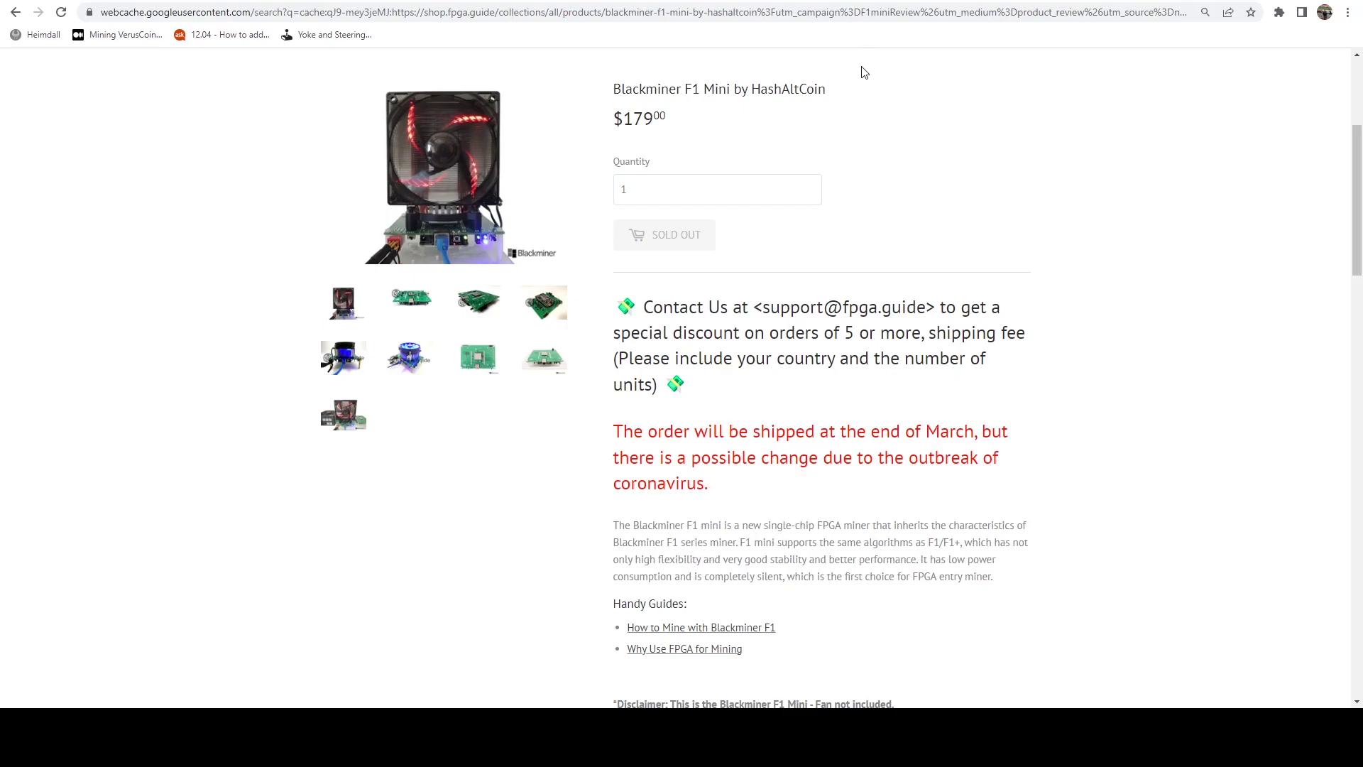
- Open MiningPoolStats' Kaspa pools page and highlight the hashpool.com hashrate
{"action": "key", "text": "ctrl+t"}
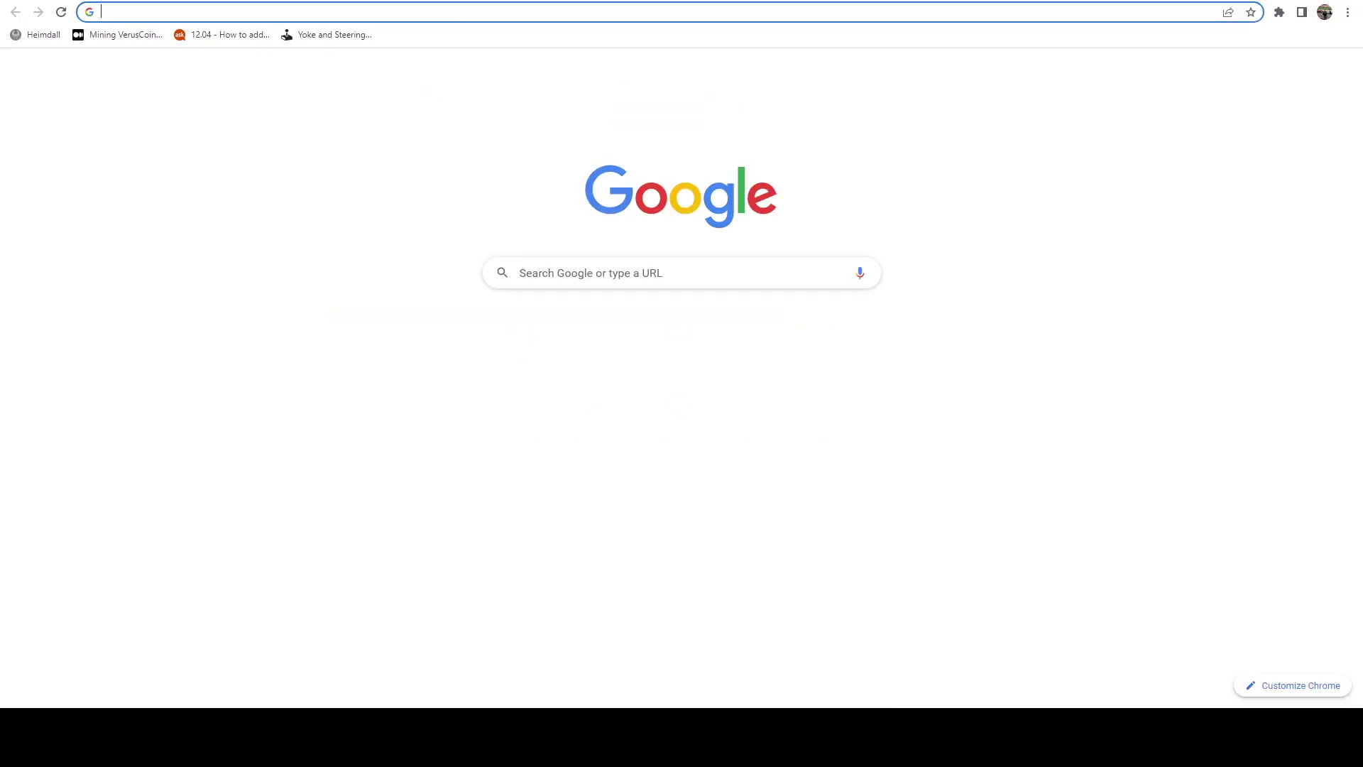
{"action": "type", "text": "new"}
{"action": "key", "text": "BackSpace"}
{"action": "key", "text": "BackSpace"}
{"action": "key", "text": "BackSpace"}
{"action": "type", "text": "mi"}
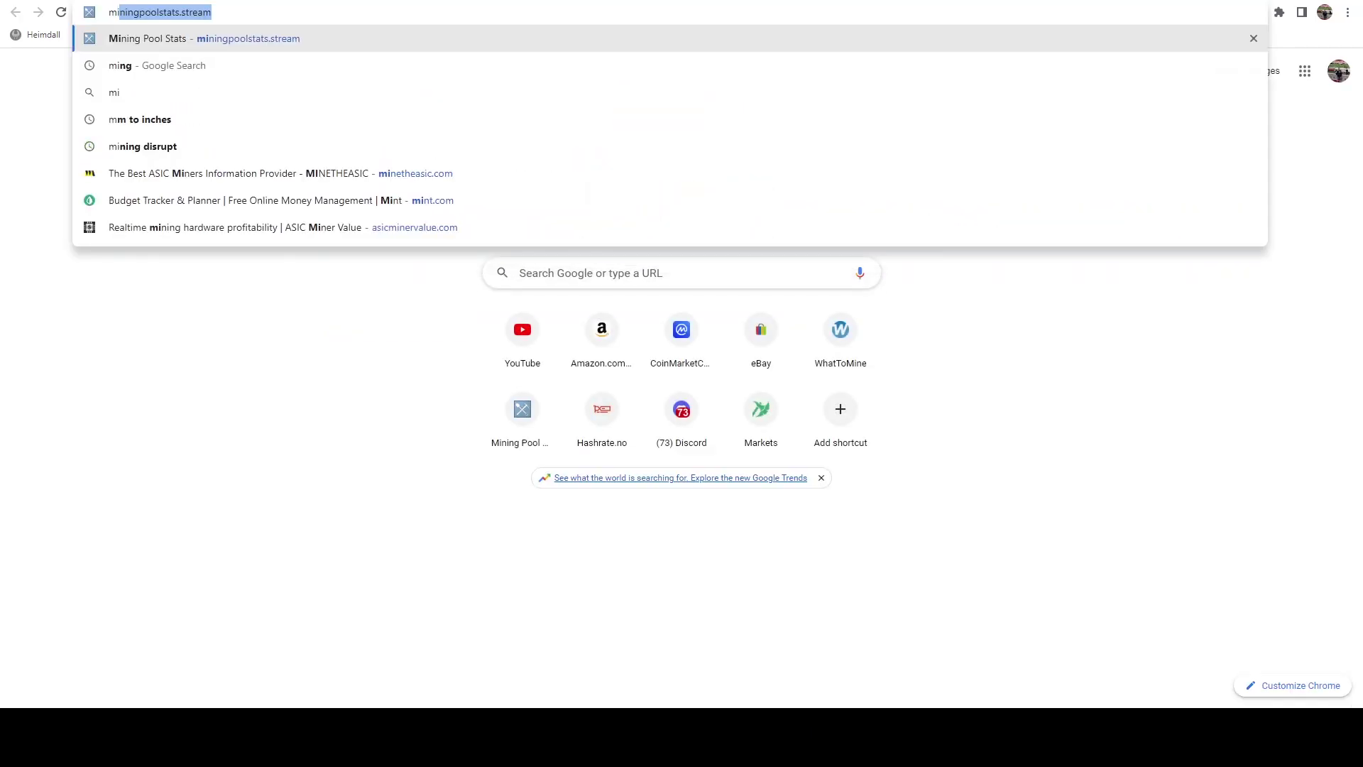
{"action": "key", "text": "Return"}
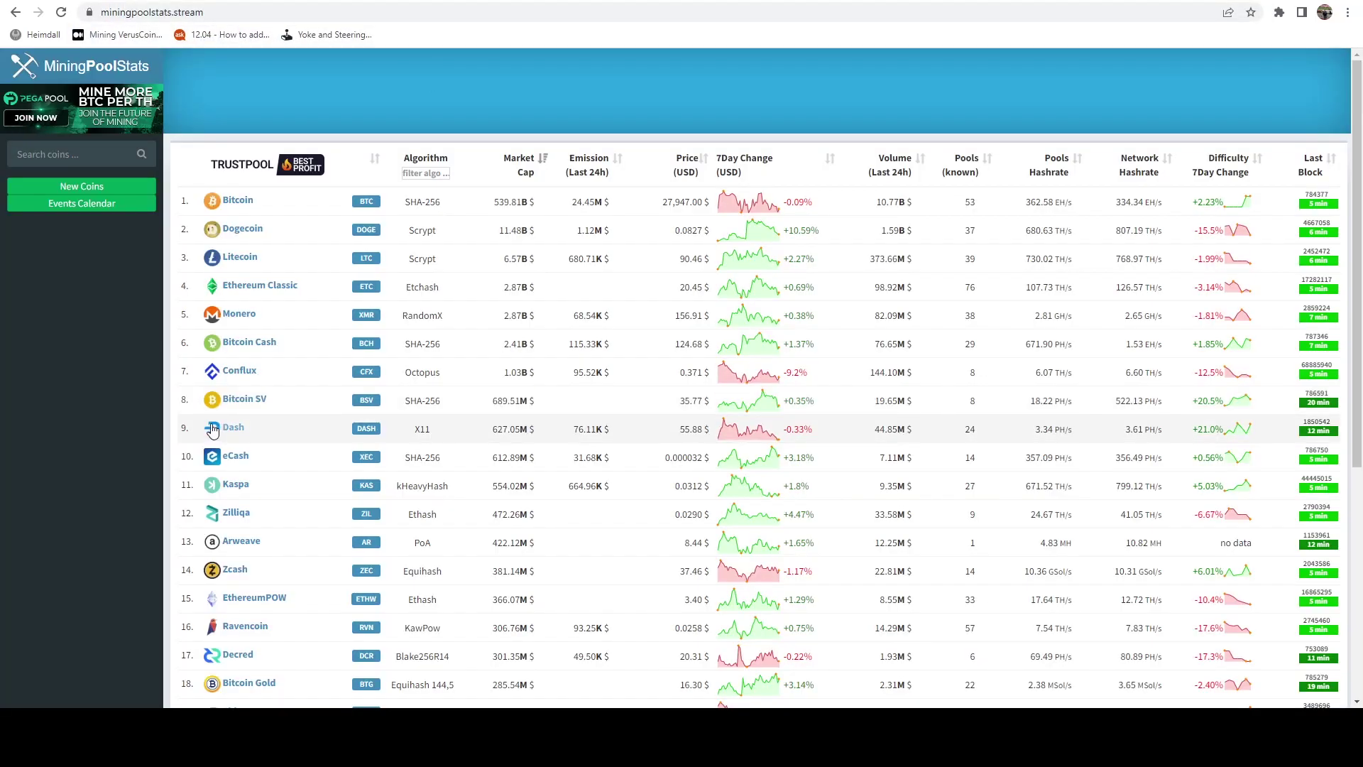
{"action": "left_click", "coordinate": [86, 150]}
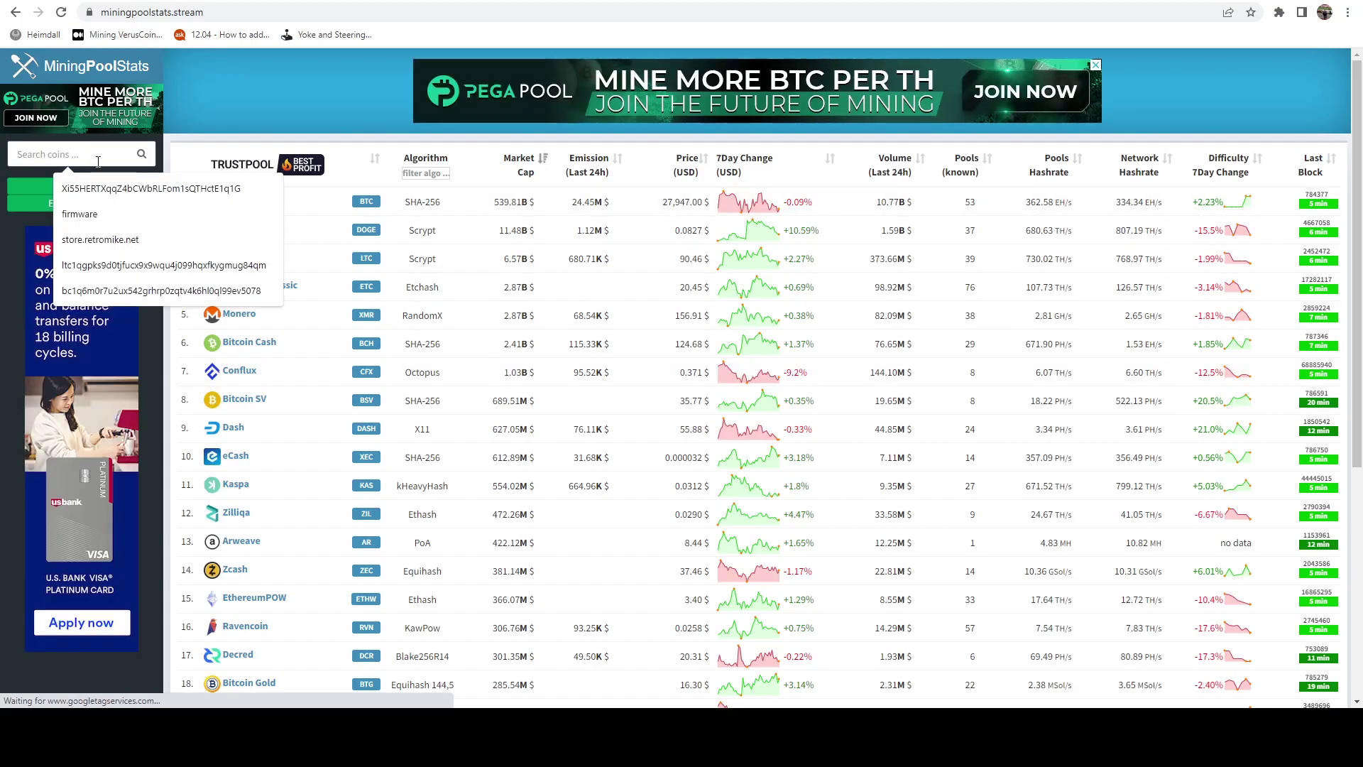
{"action": "type", "text": "kas"}
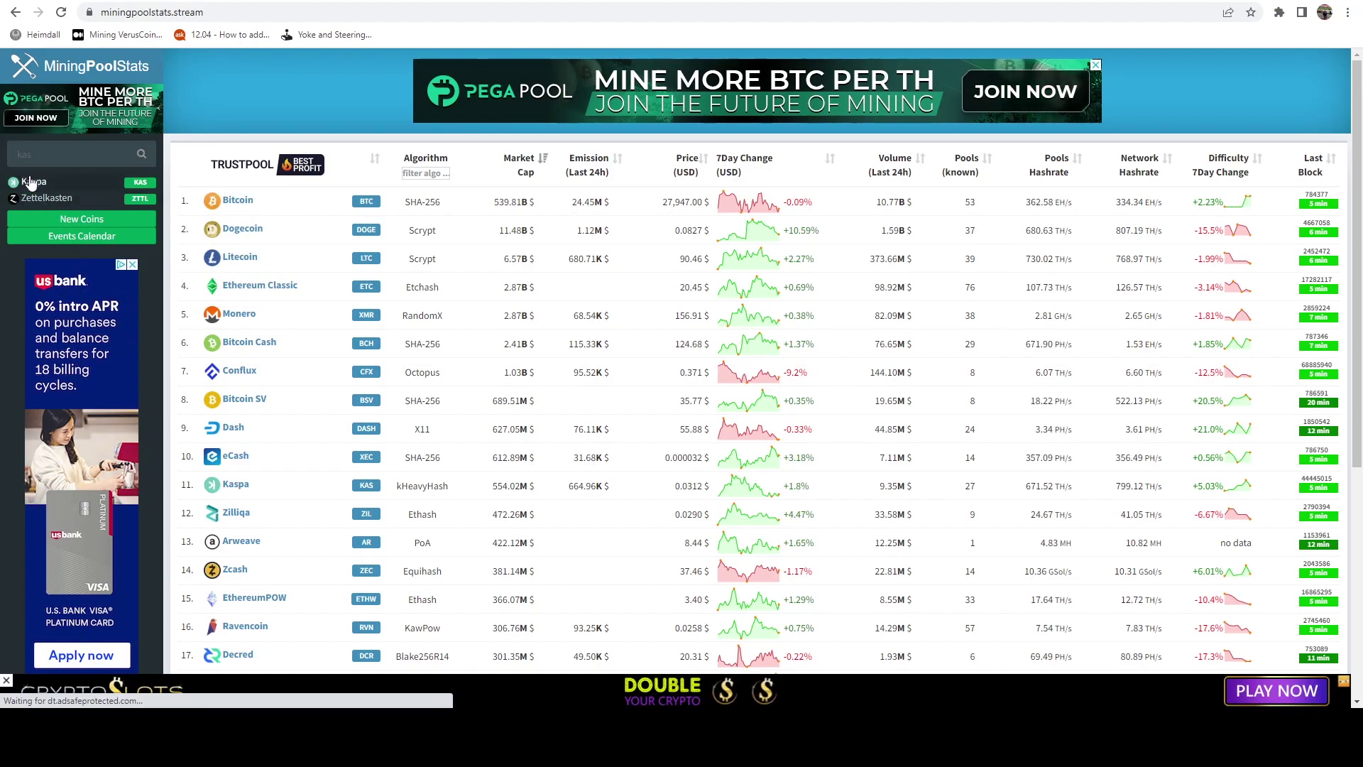
{"action": "left_click", "coordinate": [32, 182]}
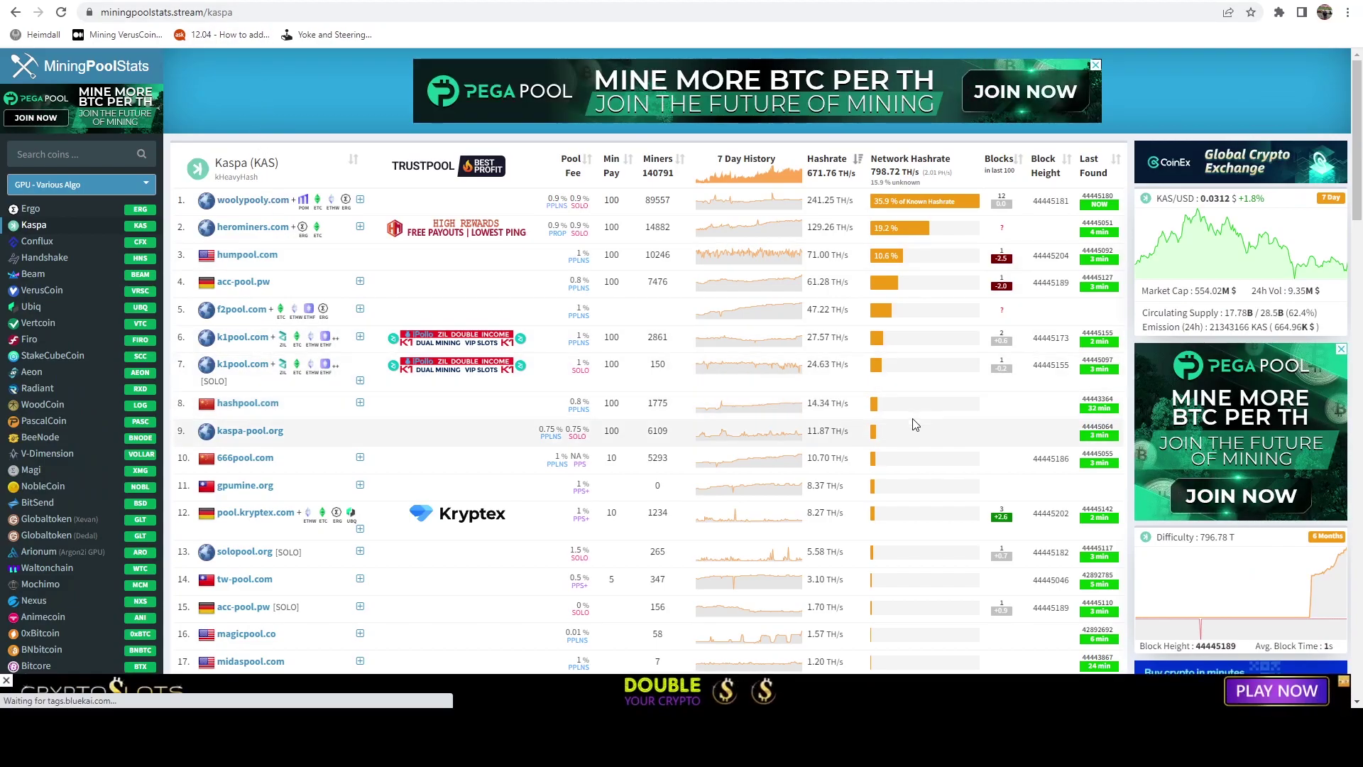
{"action": "left_click_drag", "start_coordinate": [837, 402], "coordinate": [873, 400]}
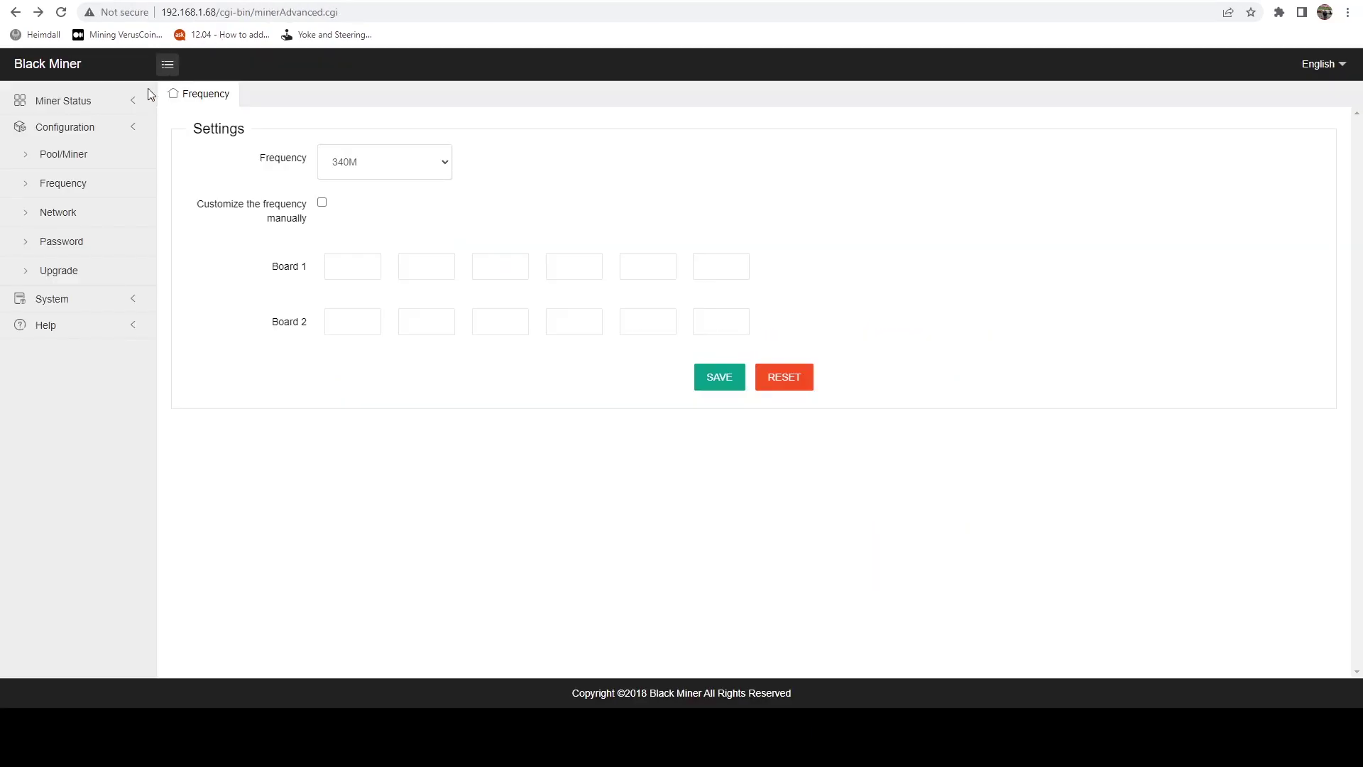
- On Miner Status, highlight the 0.1932 real-time and average hashrates and the 24m51s elapsed time
{"action": "left_click", "coordinate": [59, 102]}
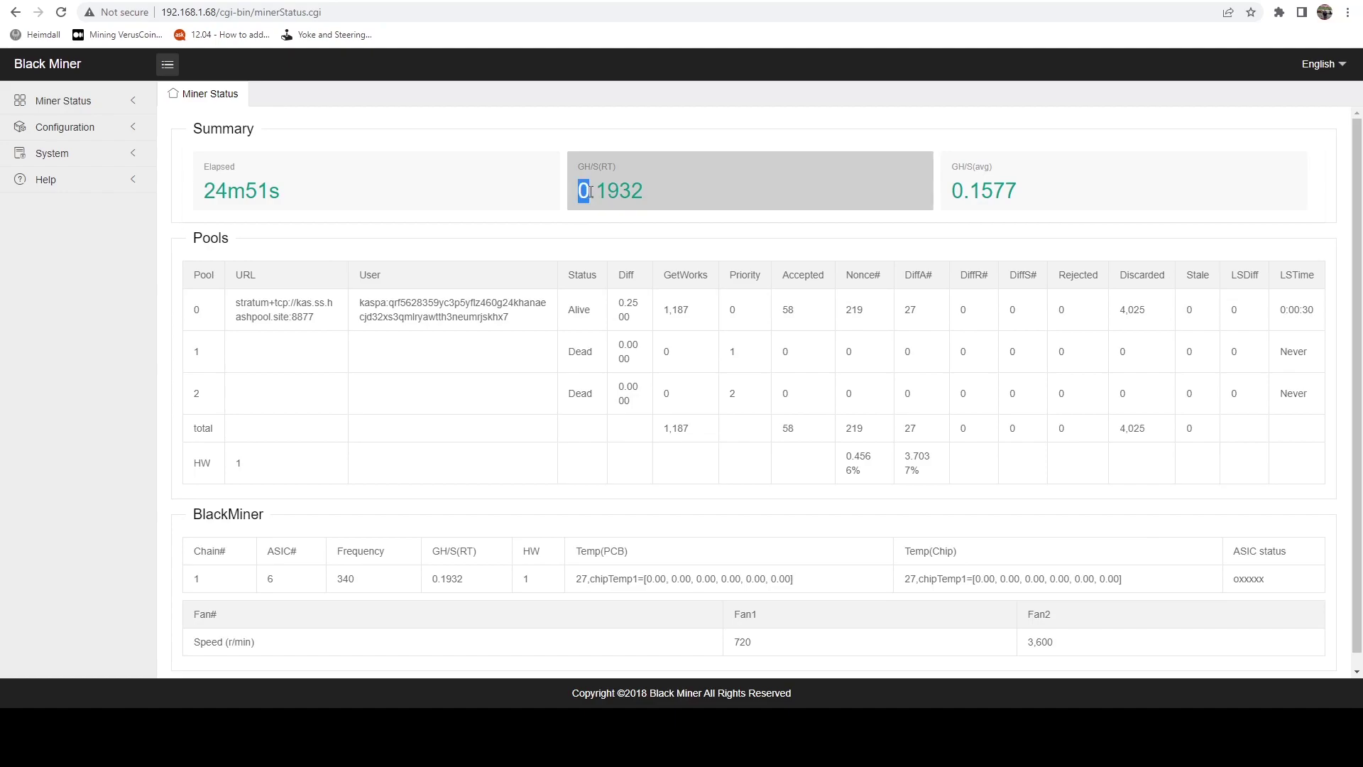
{"action": "mouse_move", "coordinate": [579, 190]}
{"action": "left_mouse_down"}
{"action": "mouse_move", "coordinate": [636, 188]}
{"action": "mouse_move", "coordinate": [591, 194]}
{"action": "left_mouse_up"}
{"action": "left_click", "coordinate": [628, 194]}
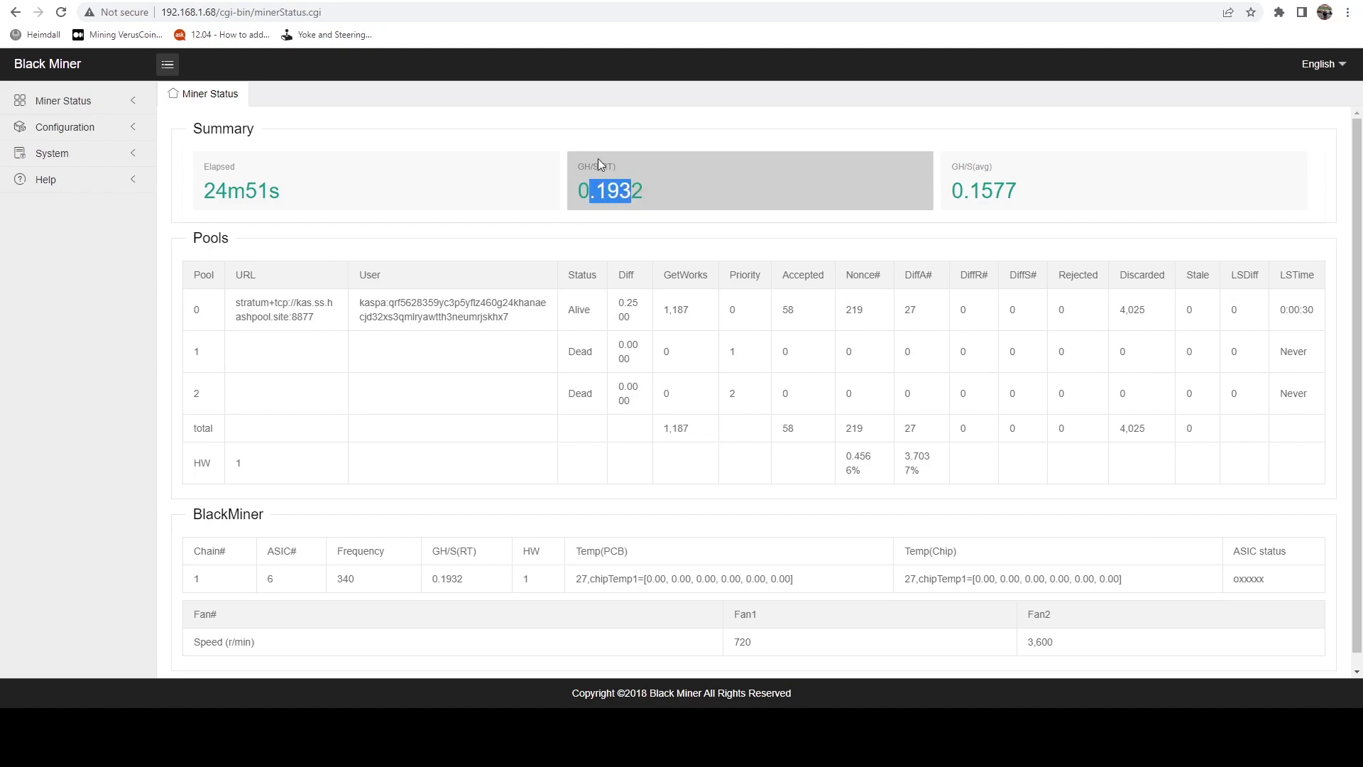
{"action": "left_click_drag", "start_coordinate": [1043, 195], "coordinate": [970, 194]}
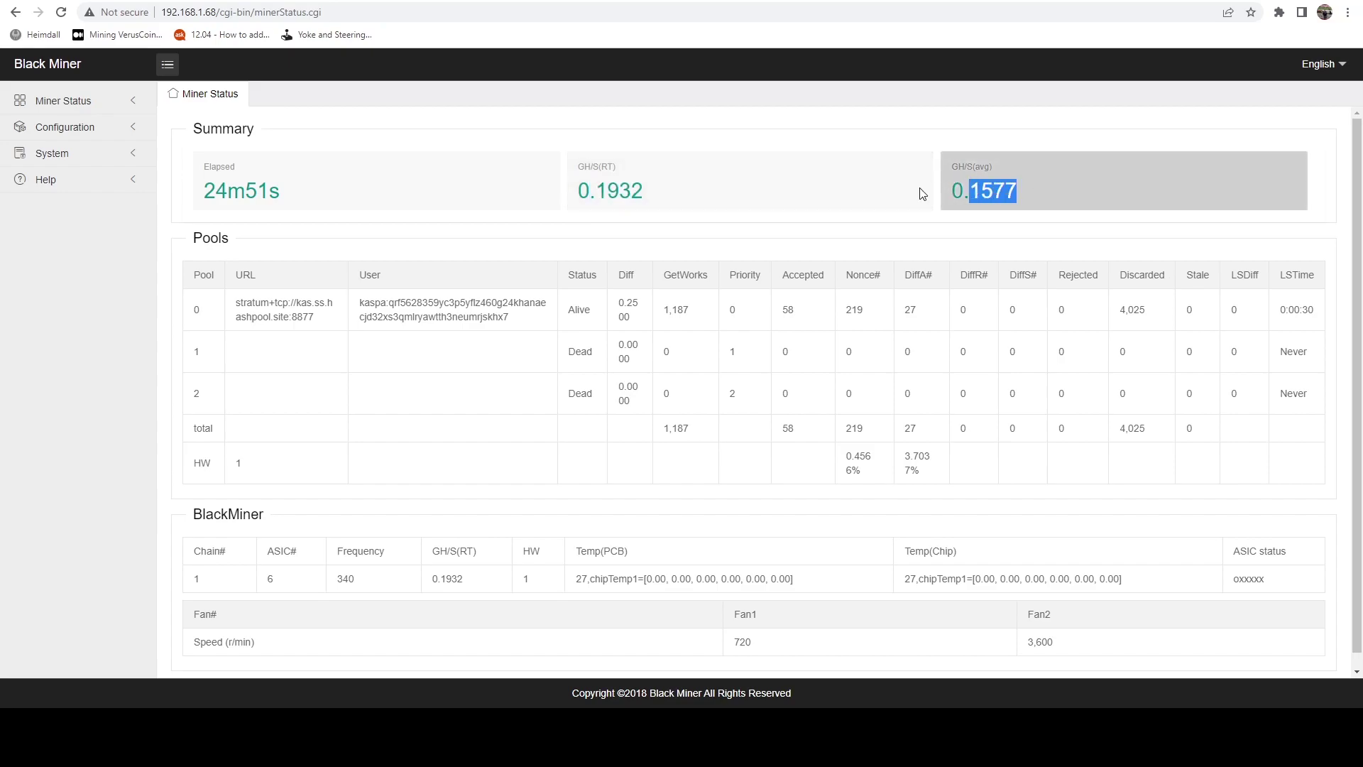
{"action": "left_click_drag", "start_coordinate": [204, 191], "coordinate": [282, 192]}
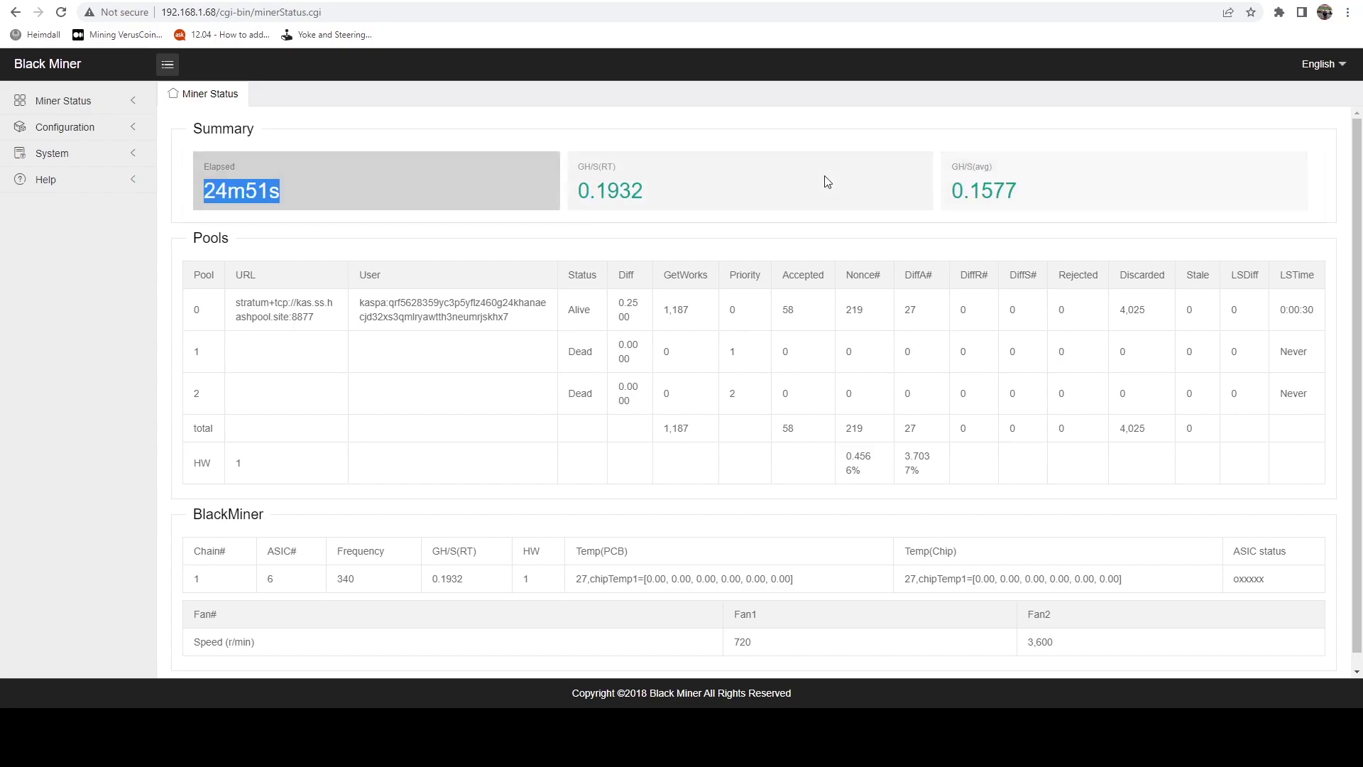
{"action": "left_click", "coordinate": [677, 206]}
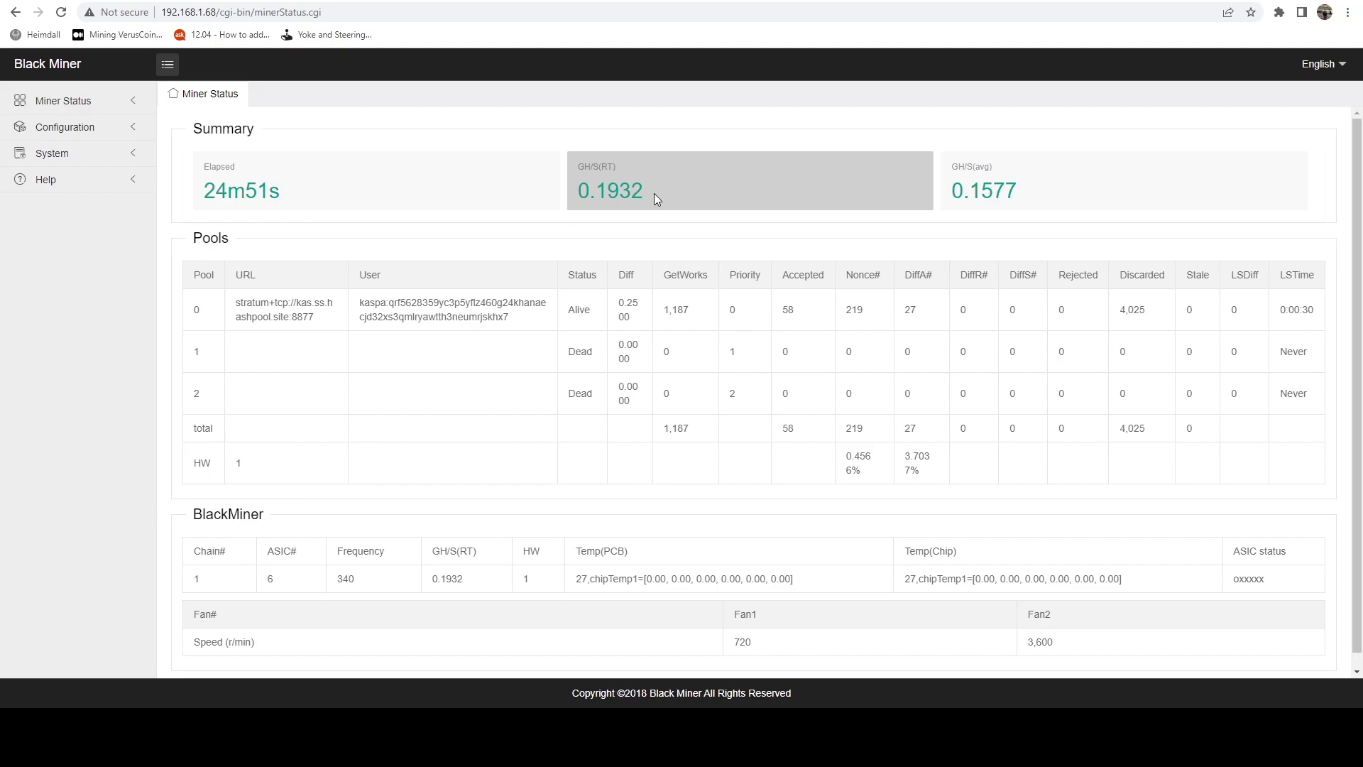
{"action": "left_click_drag", "start_coordinate": [648, 193], "coordinate": [578, 189]}
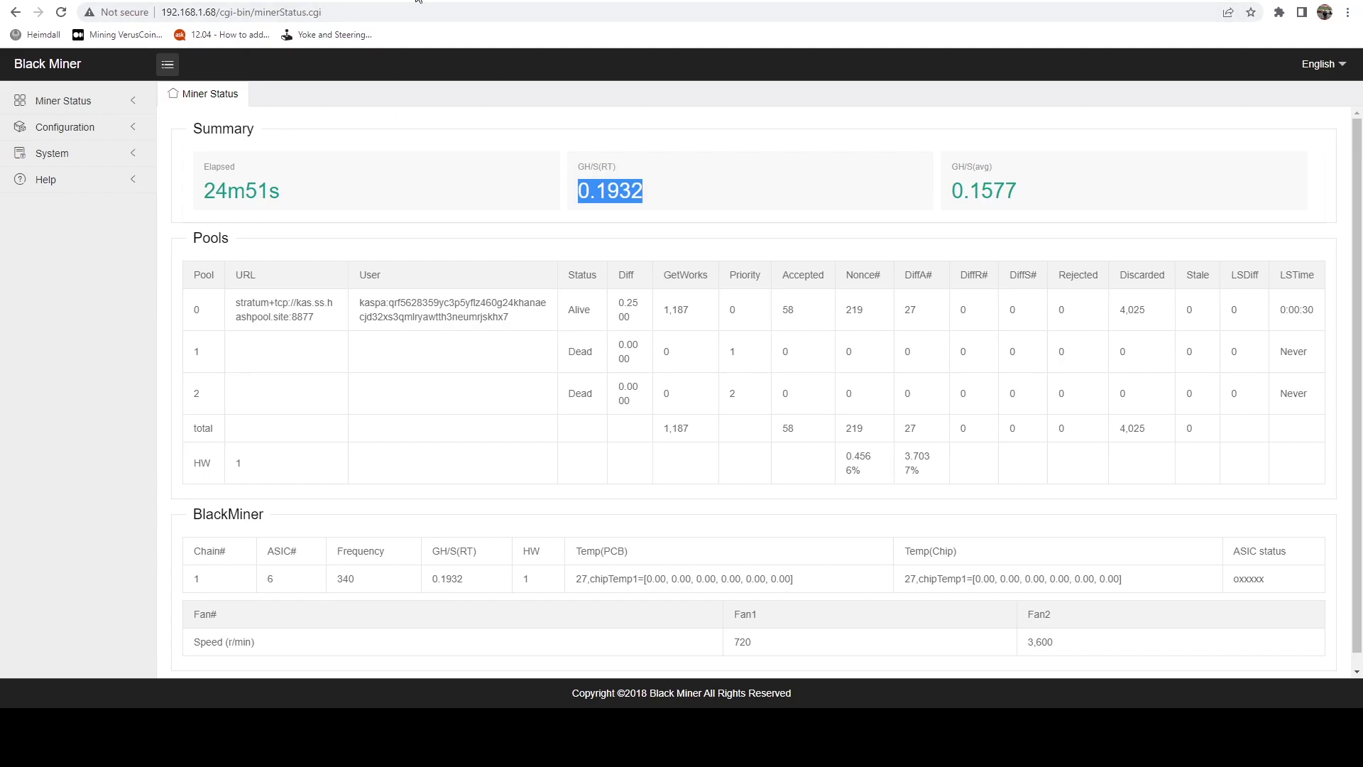
{"action": "scroll", "coordinate": [1029, 489], "scroll_direction": "down", "scroll_amount": 3}
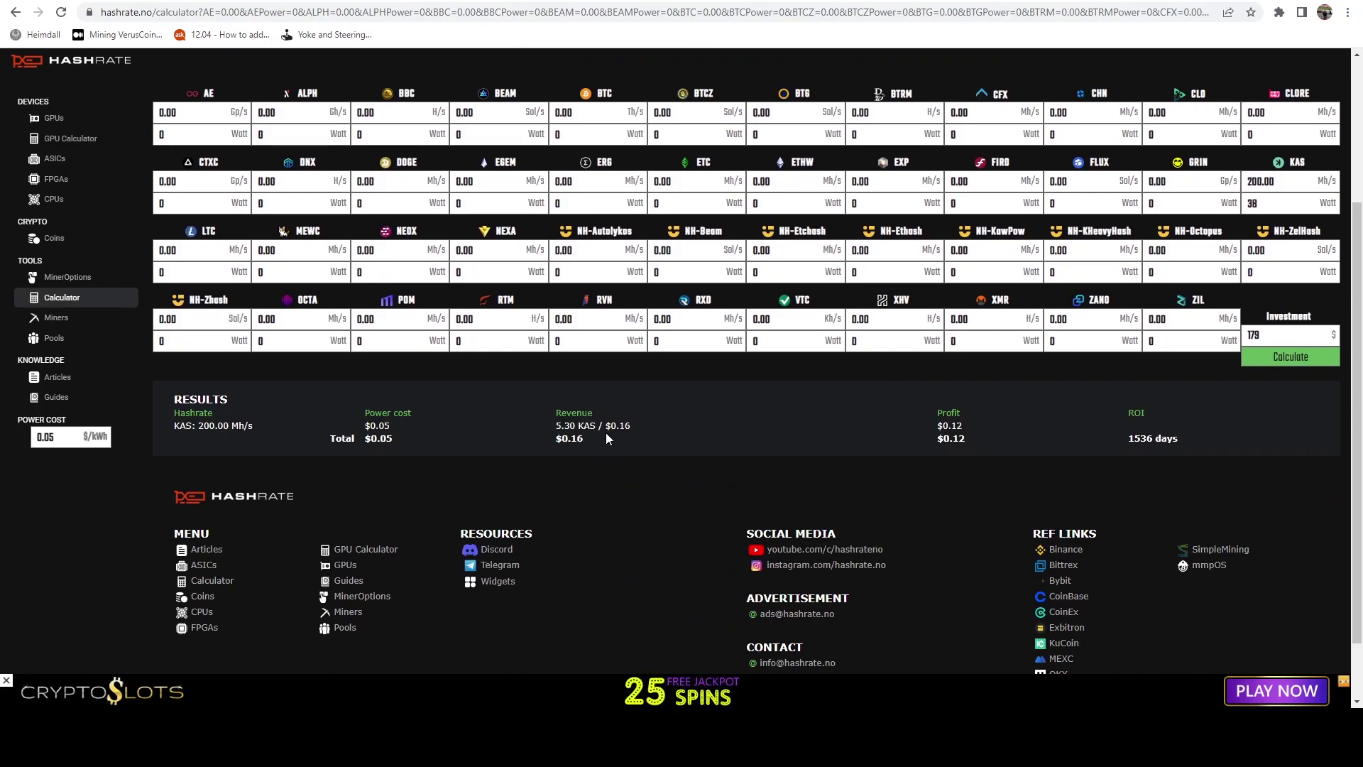
- Highlight the 5.30 KAS revenue estimate for KAS at 200 Mh/s
{"action": "left_click_drag", "start_coordinate": [597, 427], "coordinate": [556, 427]}
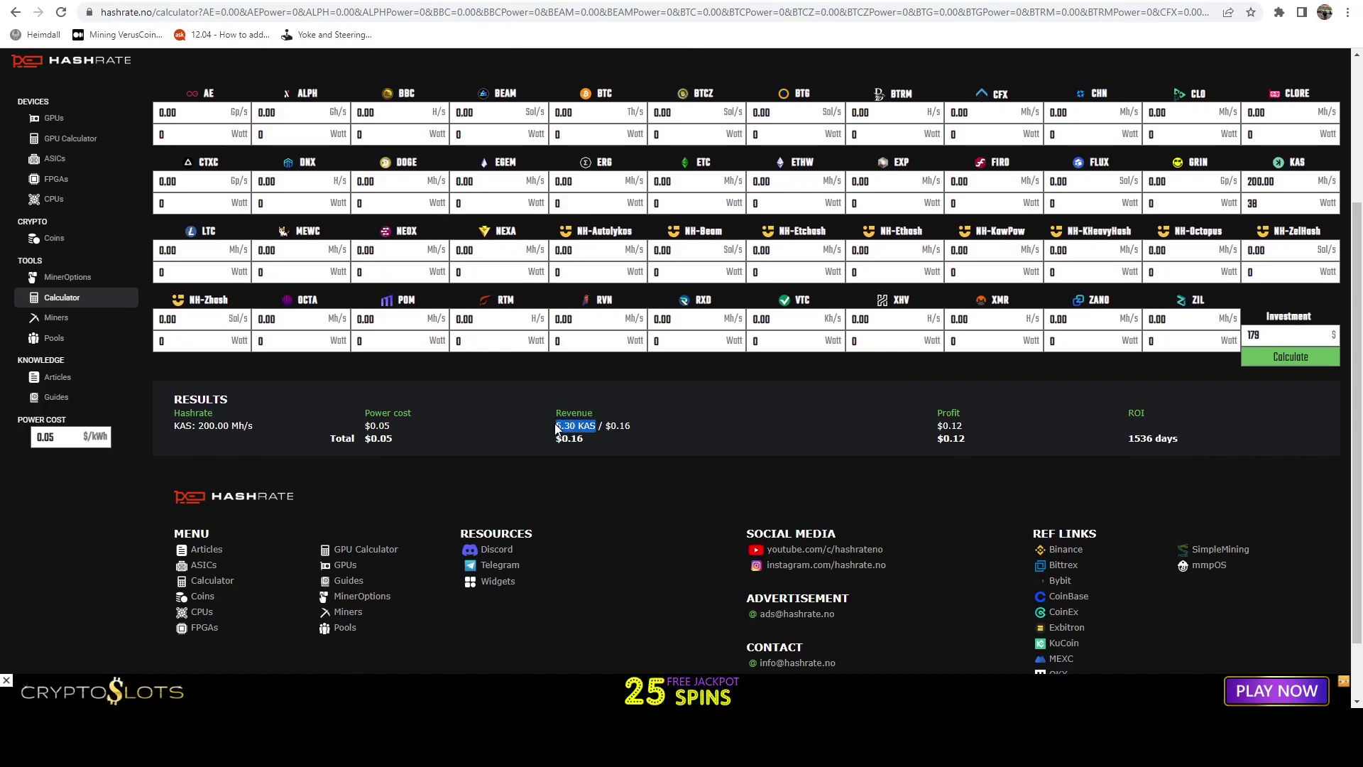